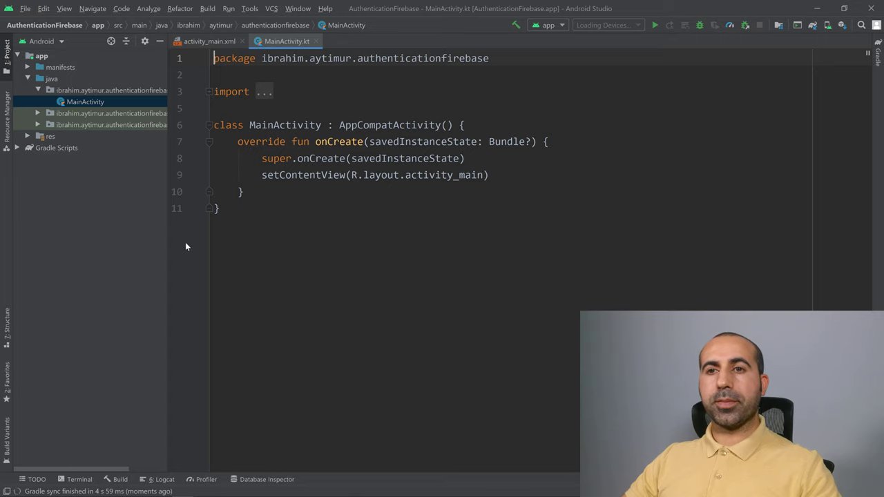
# Widen the project tree, expand Gradle Scripts and open the module-level build.gradle file
pyautogui.moveTo(169, 243); pyautogui.dragTo(216, 243)
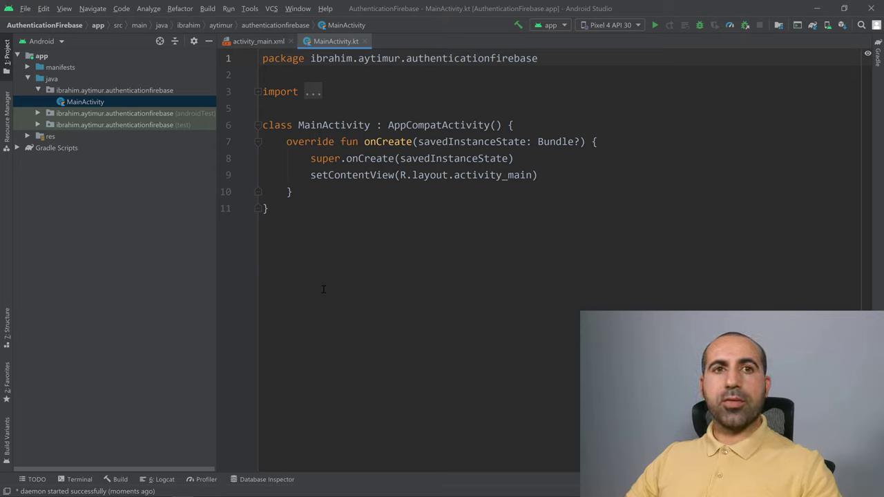
pyautogui.click(17, 147)
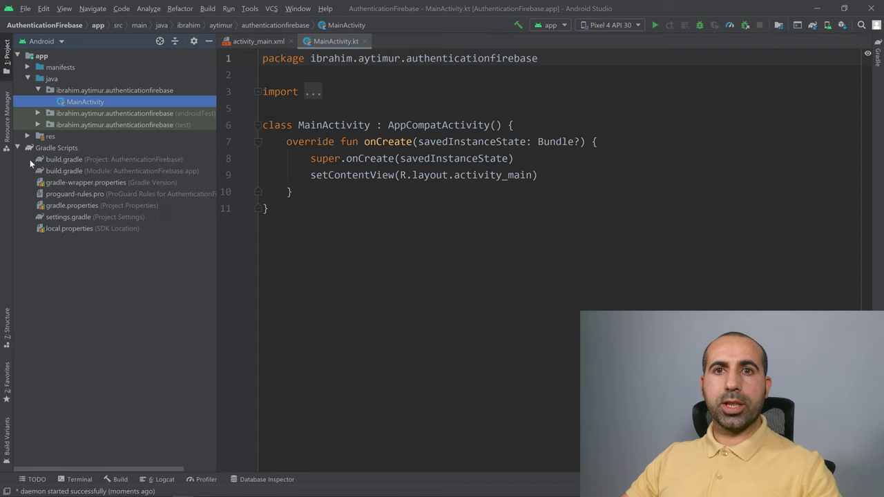
pyautogui.doubleClick(62, 172)
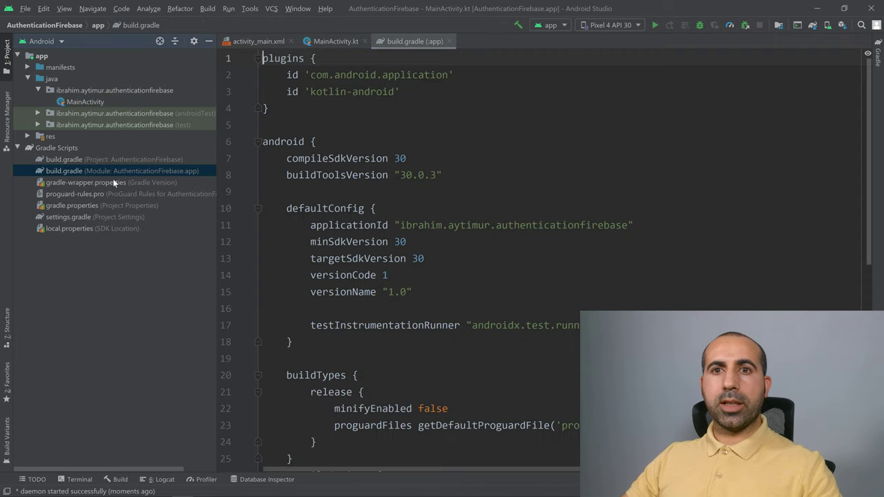
# Add a buildFeatures block containing viewBinding = true after kotlinOptions, inside the android block of build.gradle
pyautogui.click(319, 156)
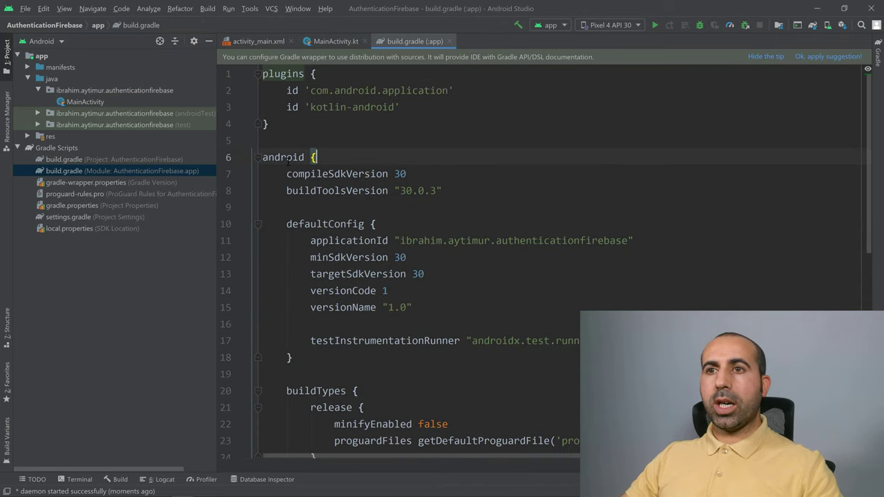
pyautogui.scroll(-6, 344, 193)
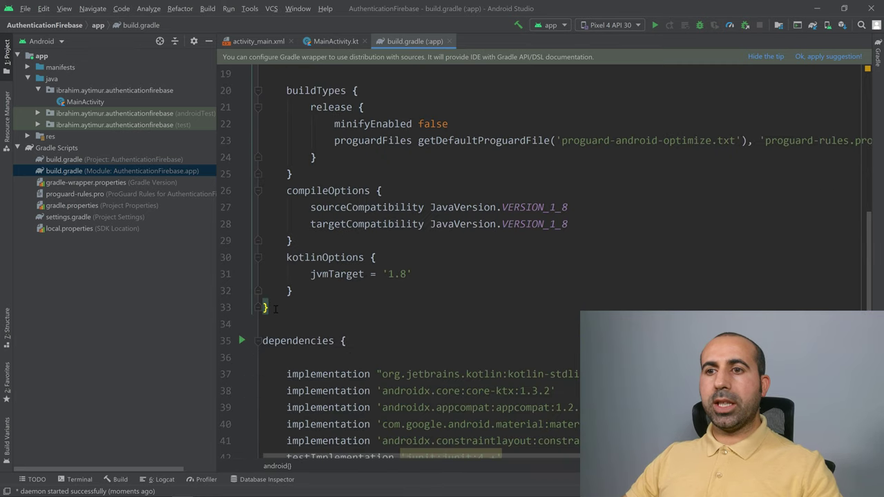
pyautogui.click(302, 292)
pyautogui.press('Return')
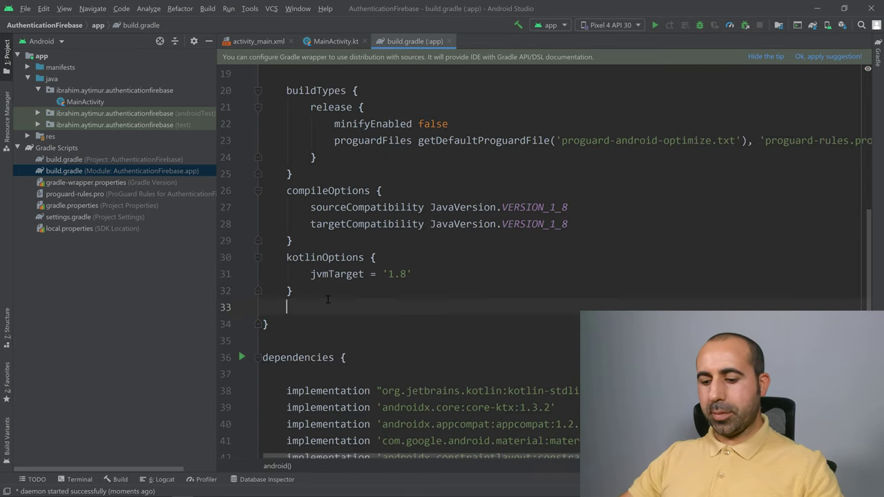
pyautogui.write('bui')
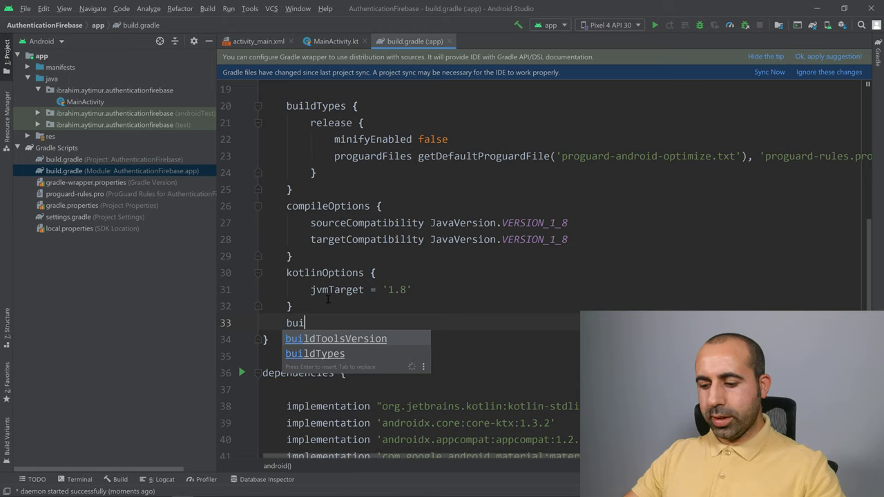
pyautogui.write('ldFe')
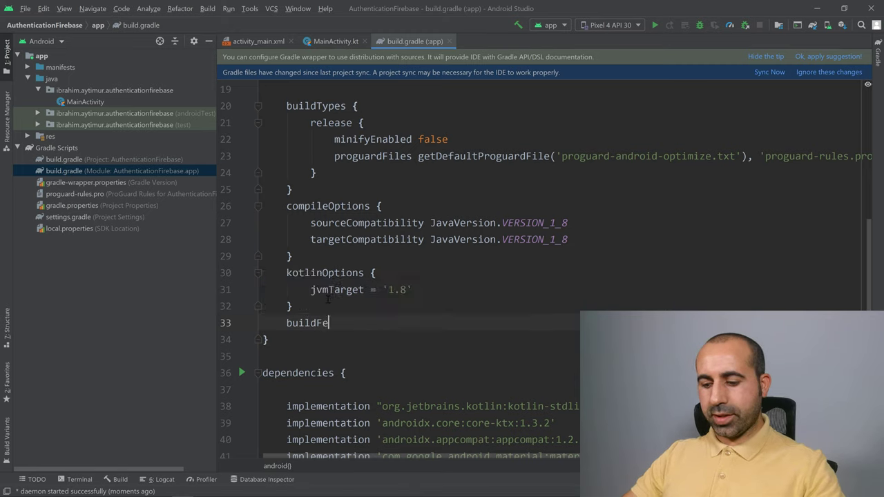
pyautogui.write('atures{')
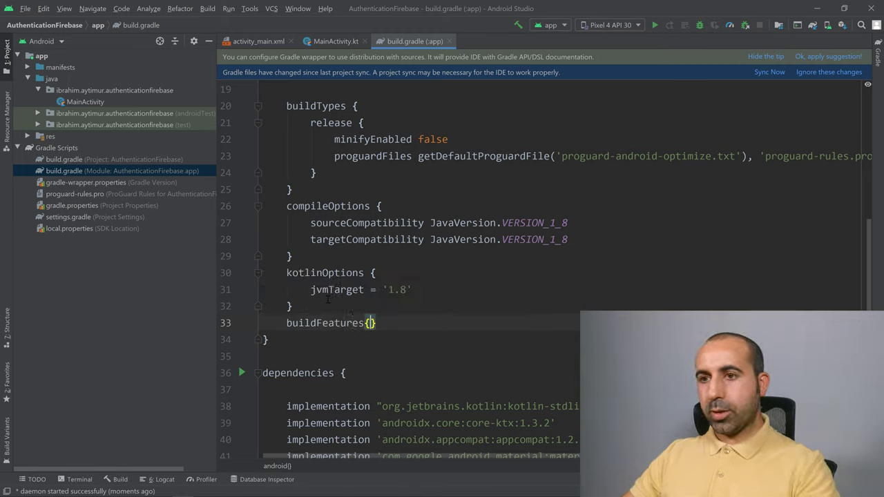
pyautogui.press('Return')
pyautogui.write('vi')
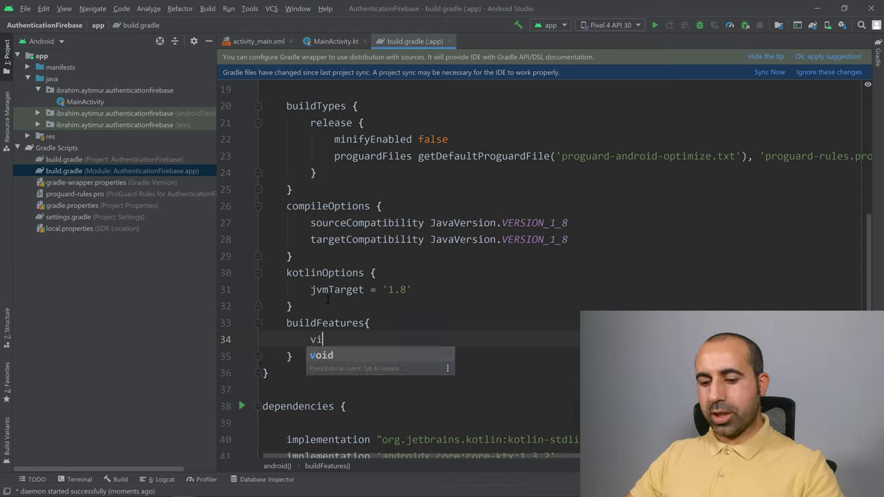
pyautogui.write('ewBinding')
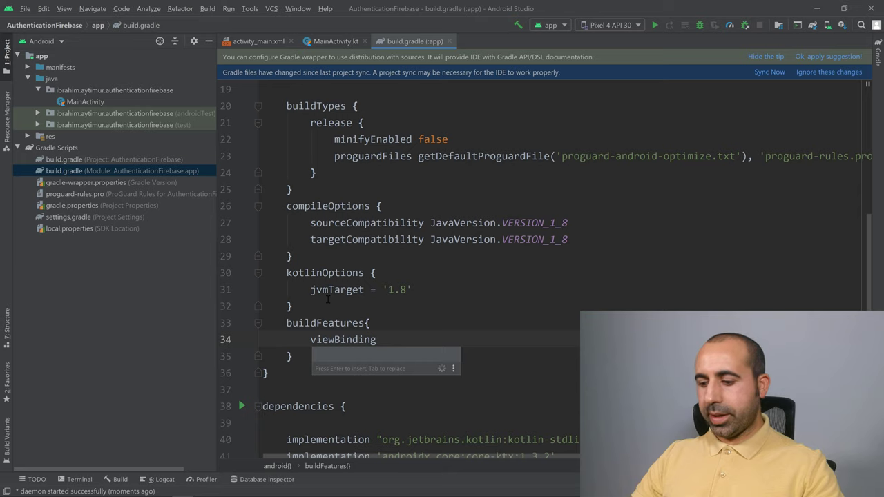
pyautogui.write(' = tru')
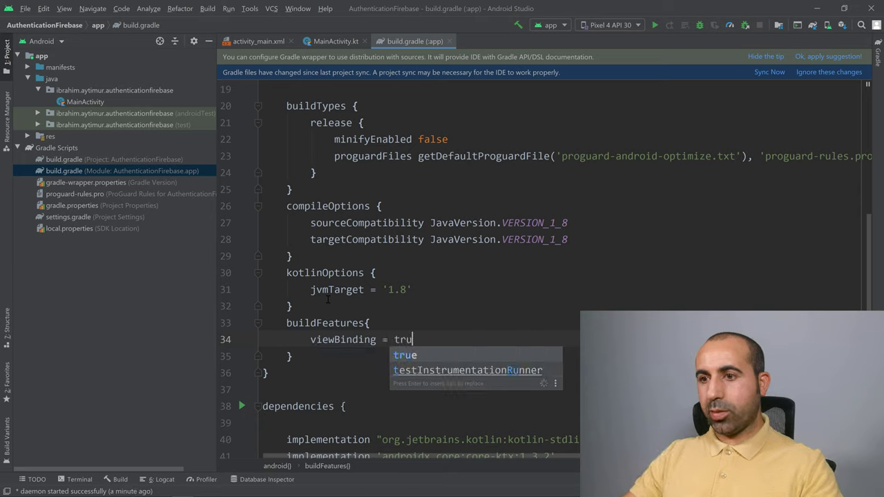
pyautogui.write('e')
pyautogui.press('Return')
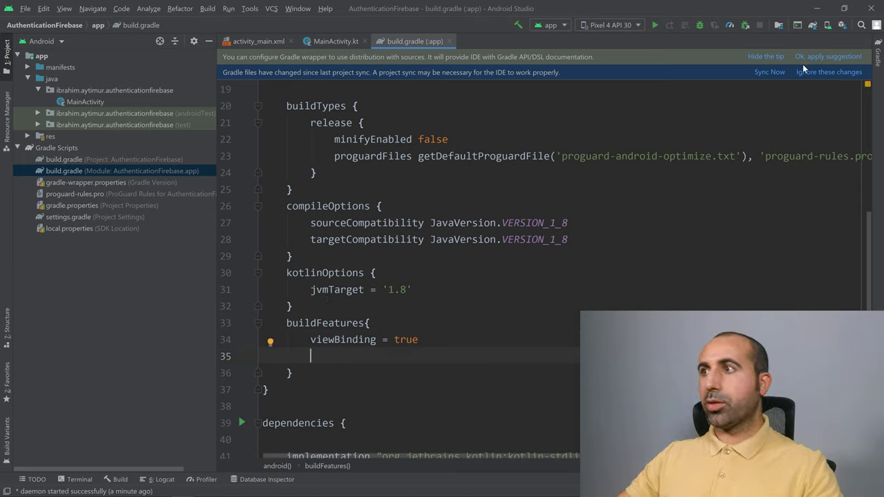
# Sync the project before and after applying the suggested Gradle wrapper configuration, and remove the blank line below viewBinding
pyautogui.click(769, 72)
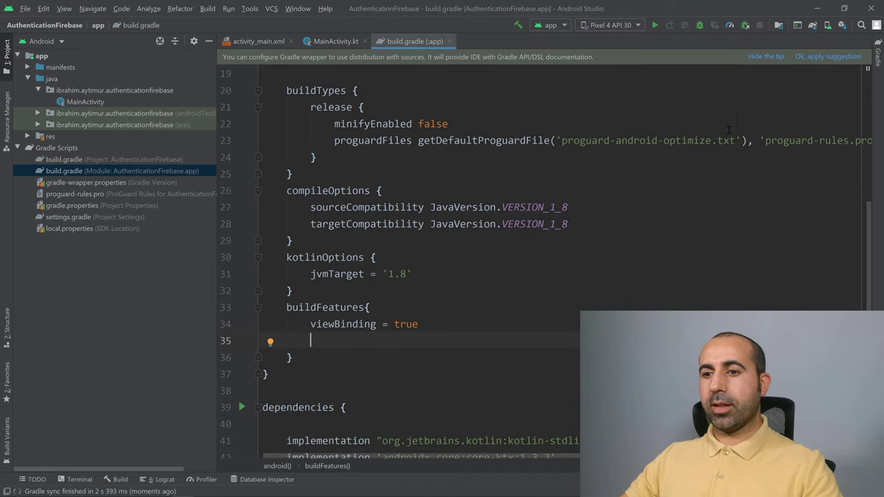
pyautogui.click(819, 58)
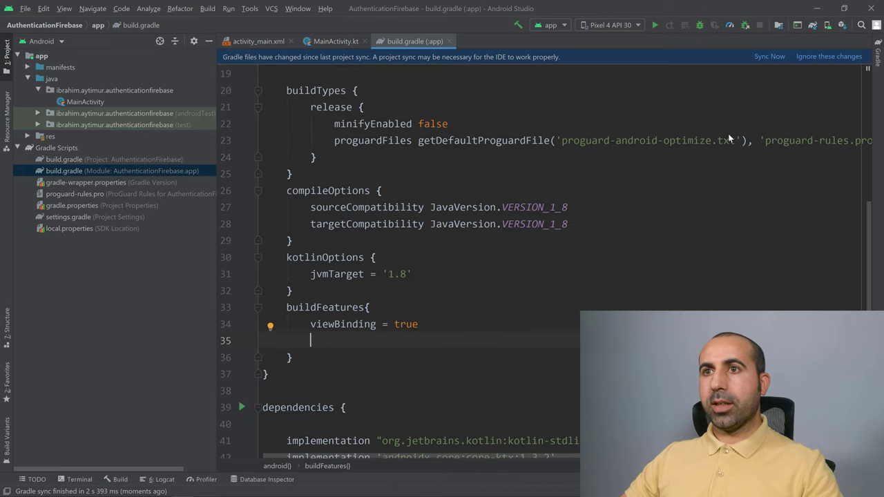
pyautogui.click(771, 58)
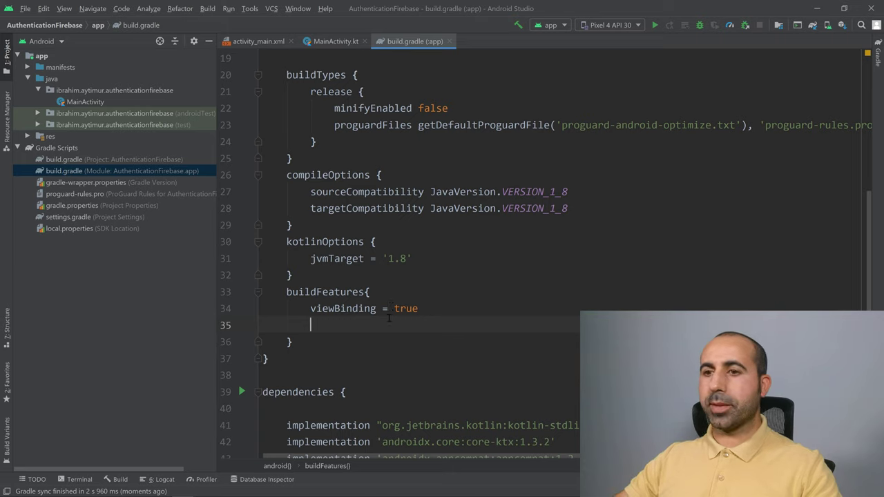
pyautogui.press('BackSpace')
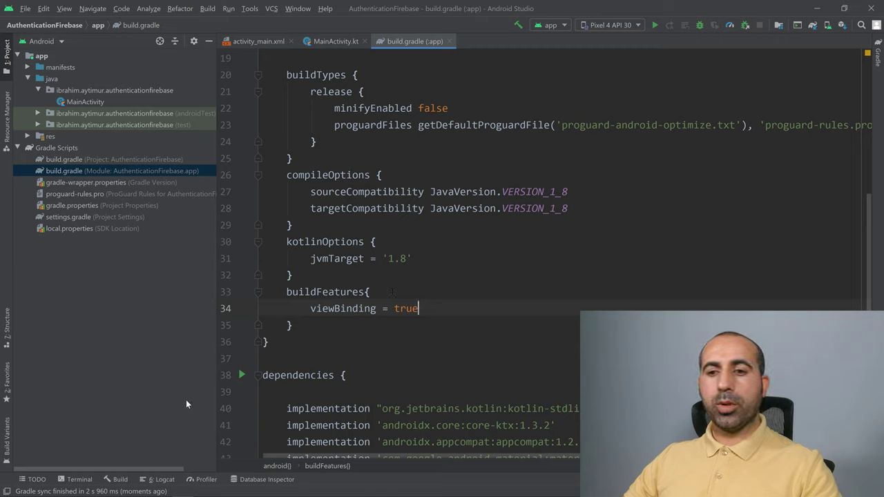
# Switch to Chrome, search Google for firebase, open the Firebase site and go to its console
pyautogui.click(143, 490)
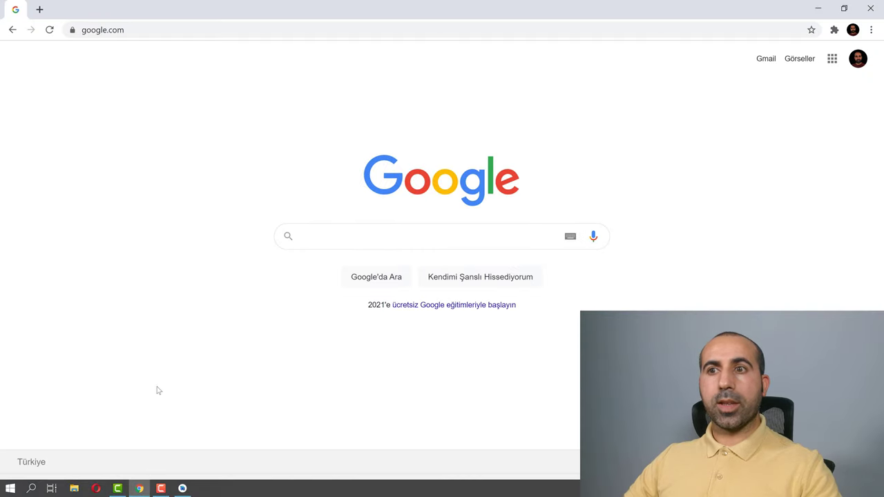
pyautogui.click(318, 235)
pyautogui.write('fi')
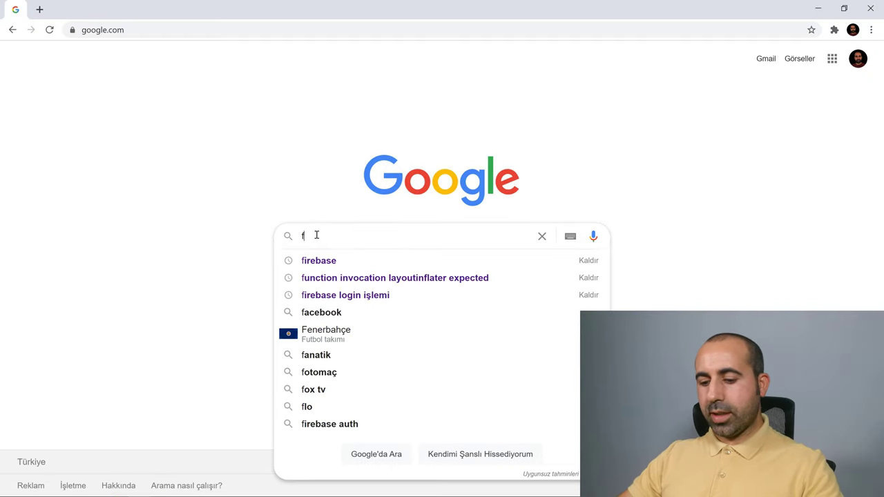
pyautogui.click(322, 260)
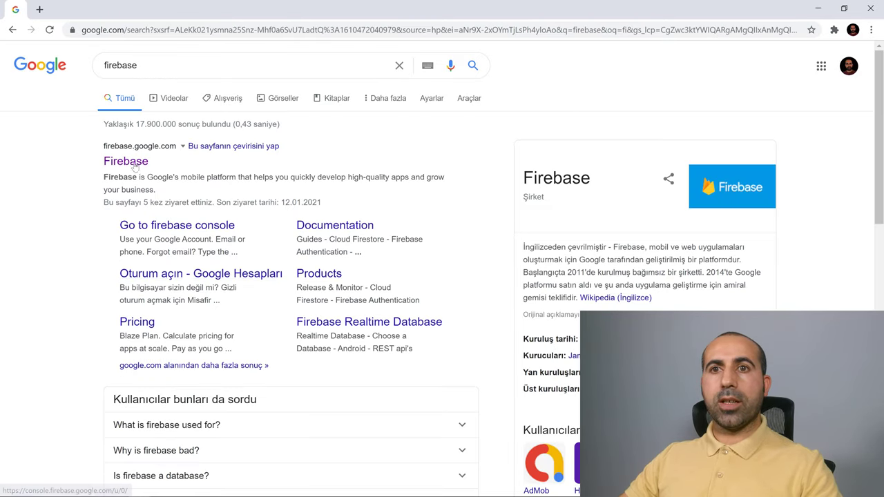
pyautogui.click(139, 165)
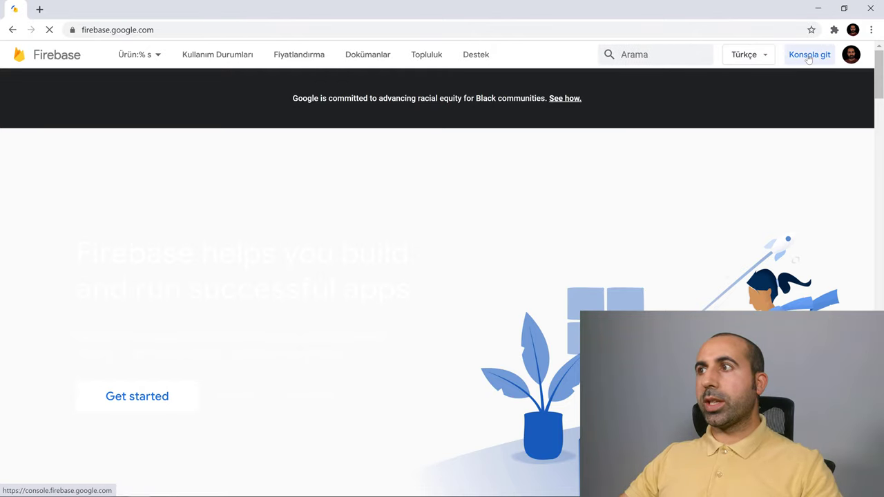
pyautogui.click(809, 57)
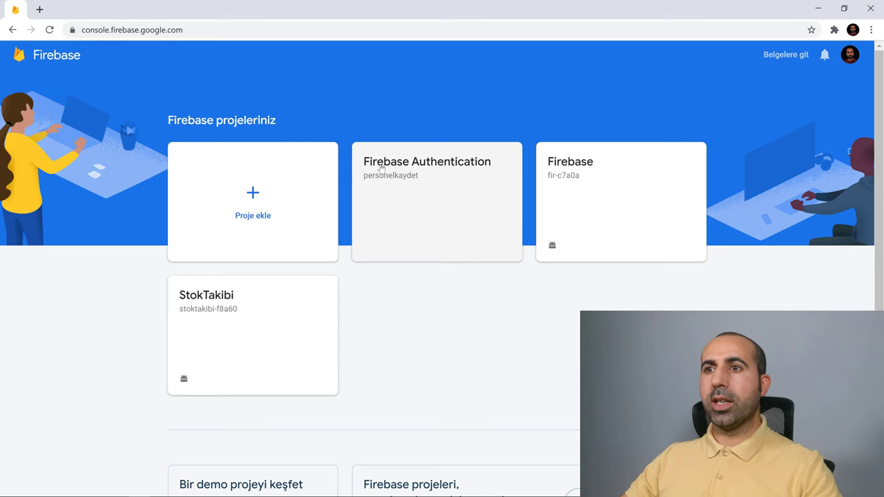
# Open the Firebase Authentication project and start adding an Android app to it
pyautogui.click(427, 181)
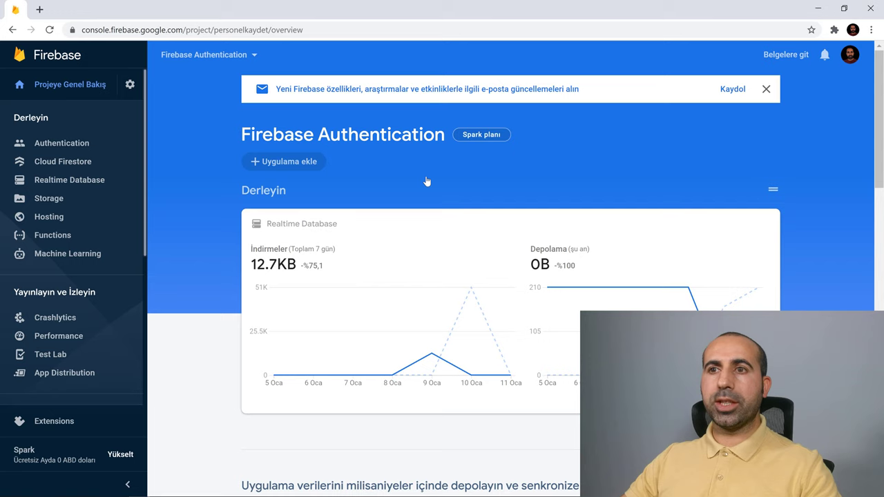
pyautogui.scroll(-1, 427, 178)
pyautogui.scroll(1, 426, 177)
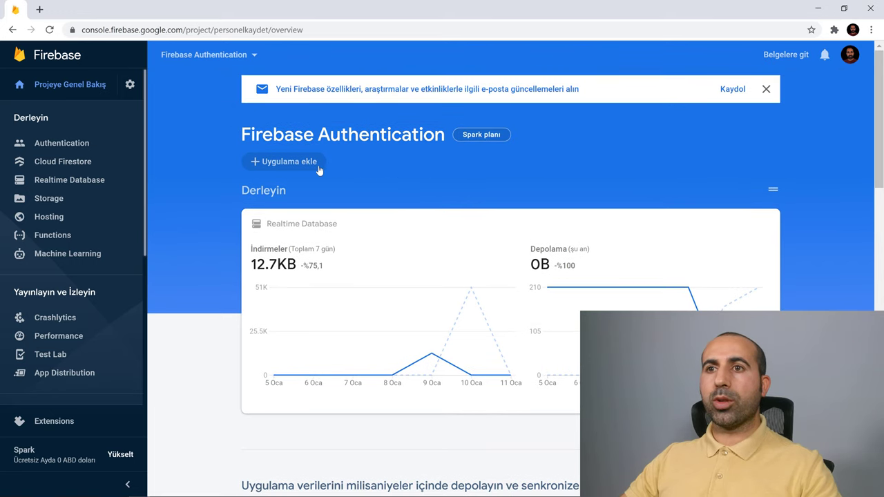
pyautogui.click(294, 168)
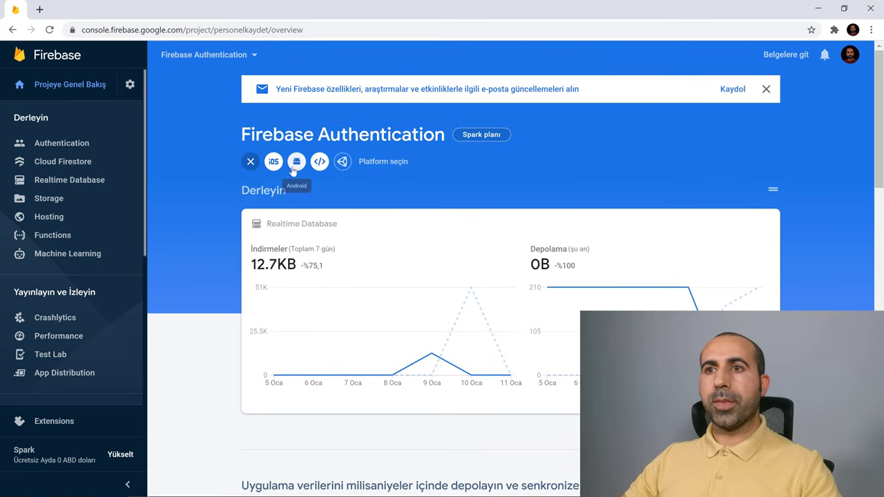
pyautogui.click(296, 163)
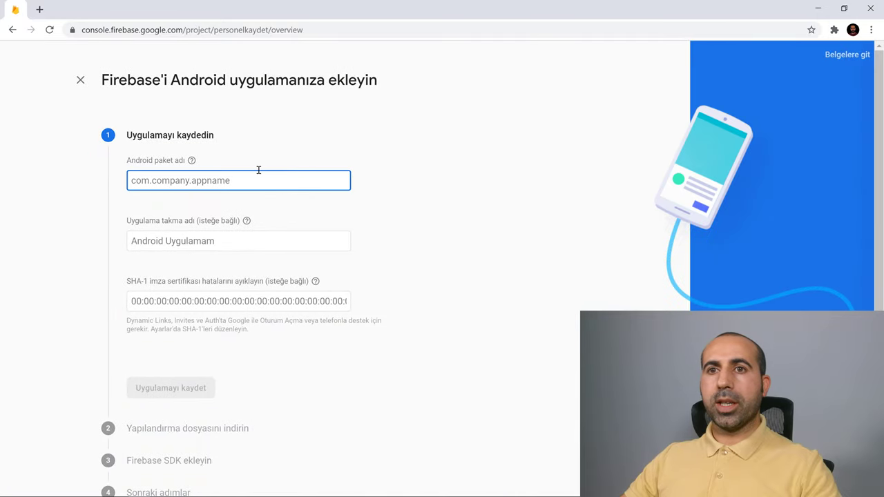
# Copy the package name from MainActivity.kt in Android Studio and paste it as the Android package name in the Firebase registration form
pyautogui.moveTo(73, 490)
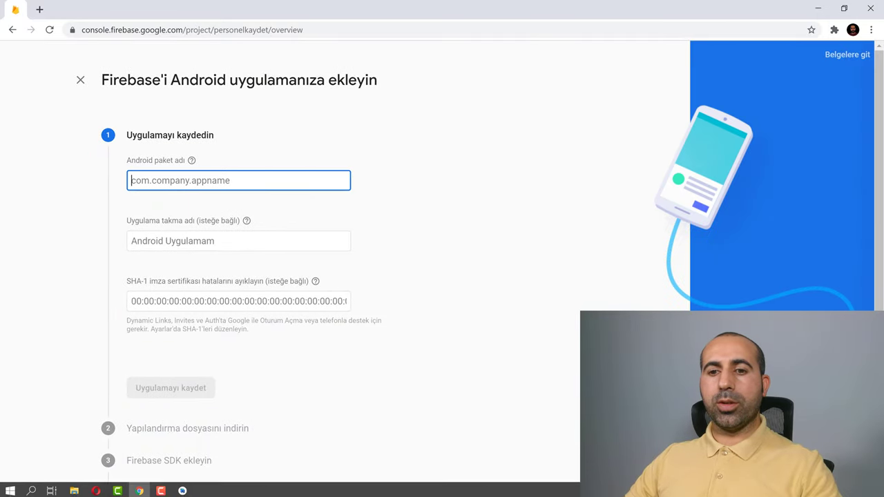
pyautogui.click(182, 489)
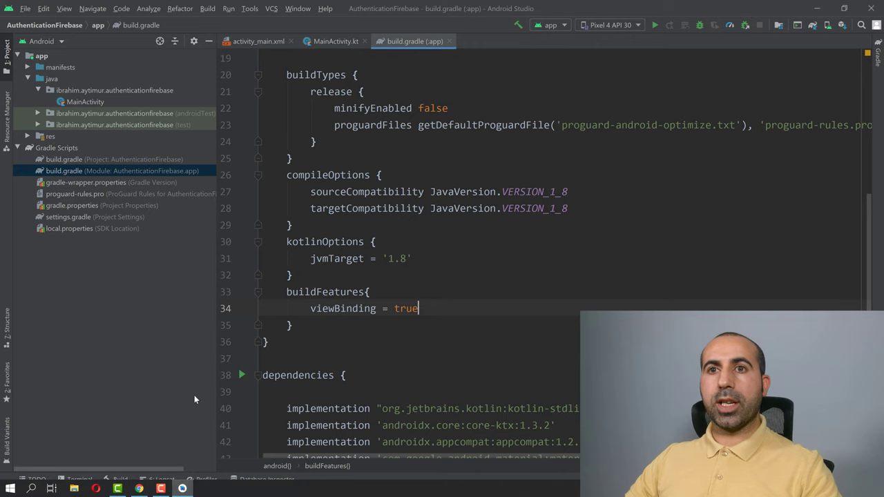
pyautogui.click(335, 42)
pyautogui.moveTo(311, 58); pyautogui.dragTo(539, 59)
pyautogui.hotkey('ctrl', 'c')
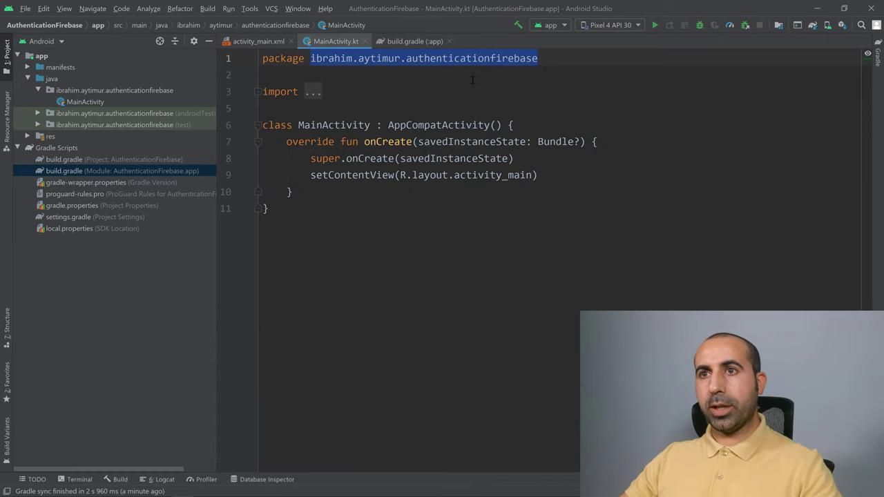
pyautogui.click(140, 489)
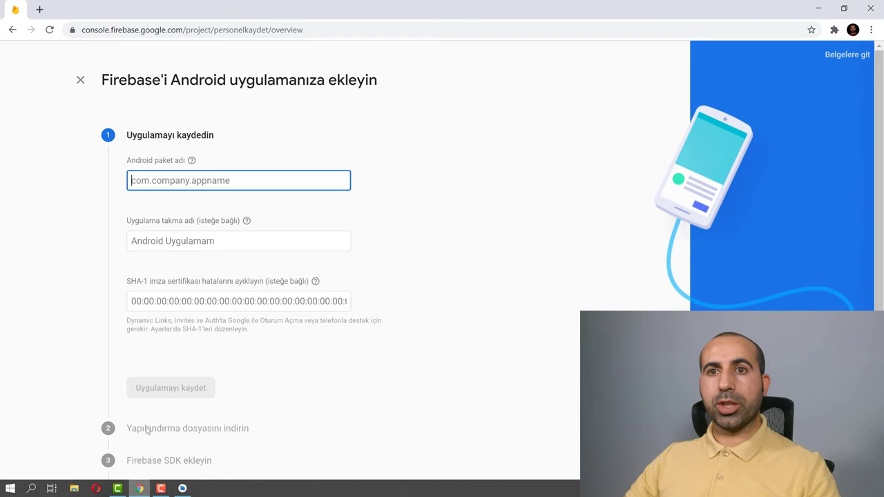
pyautogui.hotkey('ctrl', 'v')
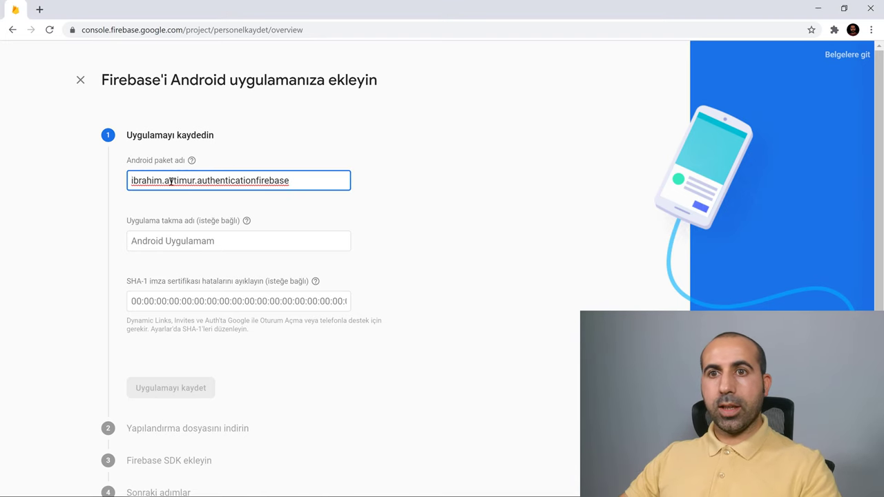
# Switch to Android Studio and run the signingReport Gradle task from the AuthenticationFirebase android tasks
pyautogui.click(158, 304)
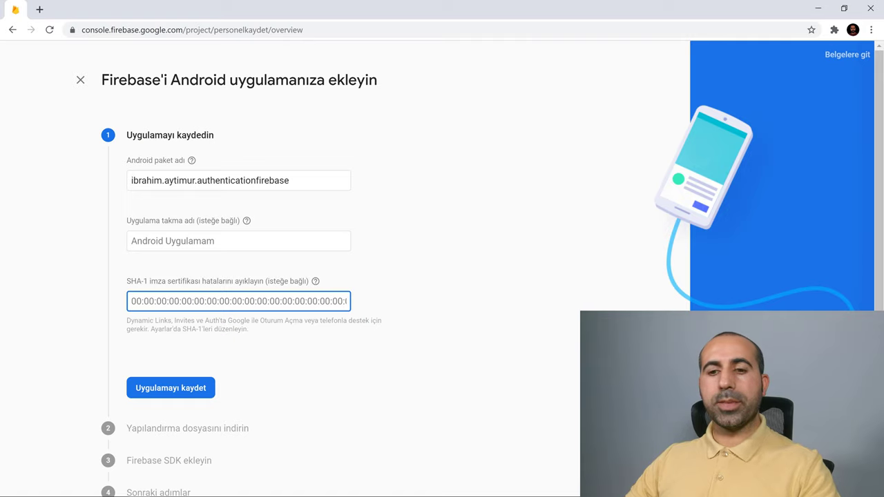
pyautogui.click(182, 490)
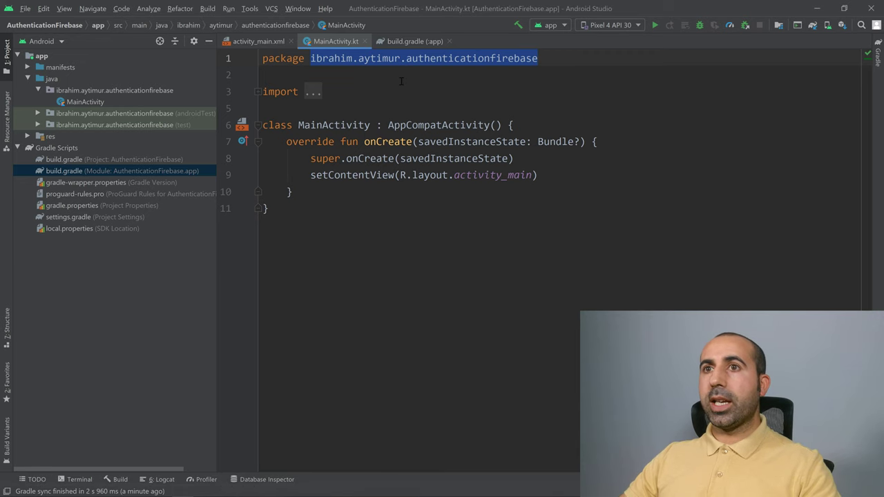
pyautogui.click(878, 58)
pyautogui.click(598, 75)
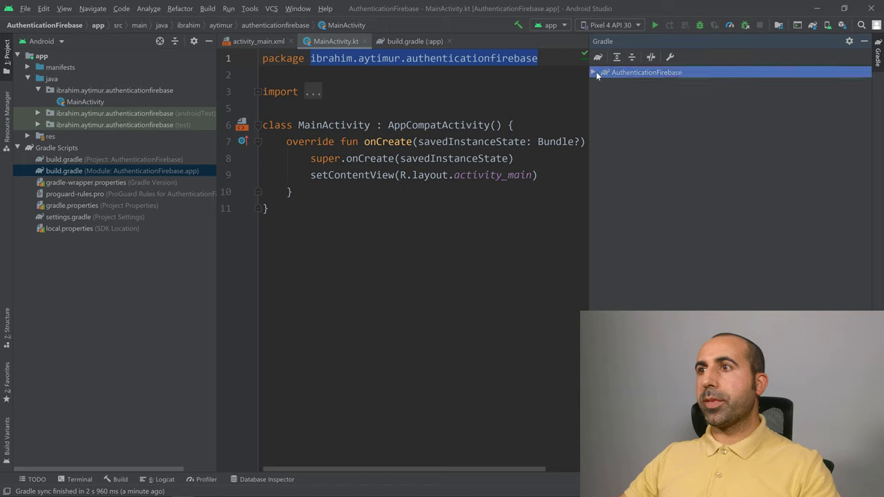
pyautogui.click(592, 73)
pyautogui.click(605, 83)
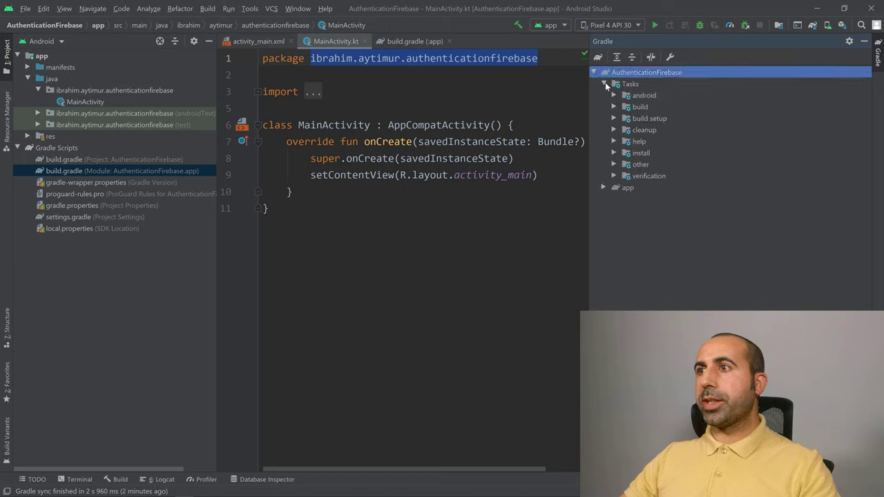
pyautogui.click(614, 95)
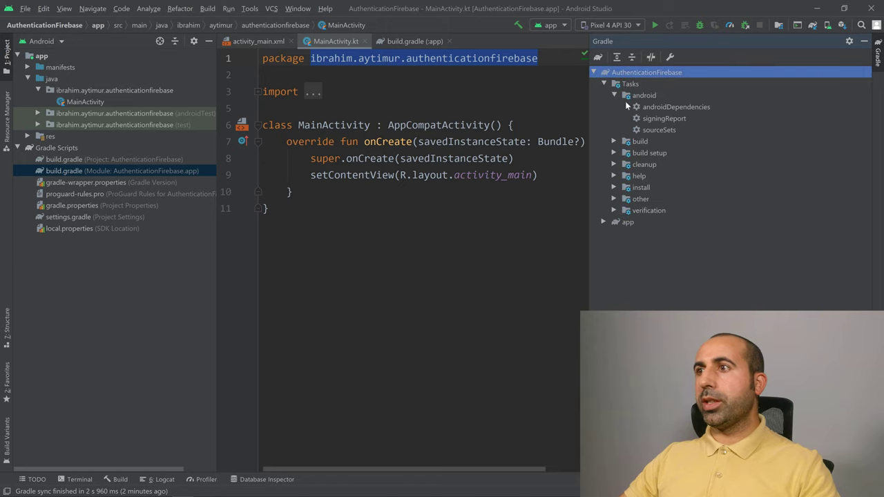
pyautogui.click(665, 119)
pyautogui.doubleClick(679, 118)
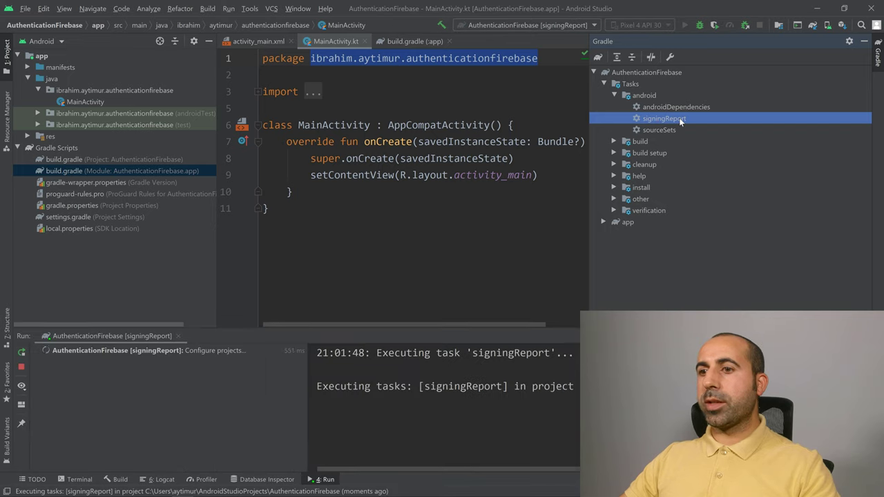
# Find the debug variant's SHA1 fingerprint in the signing report output and copy its full value
pyautogui.scroll(15, 425, 397)
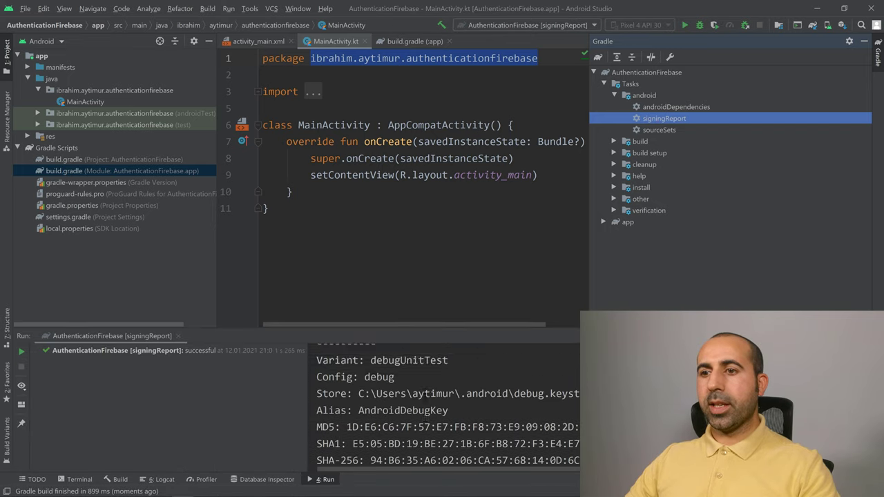
pyautogui.scroll(2, 425, 398)
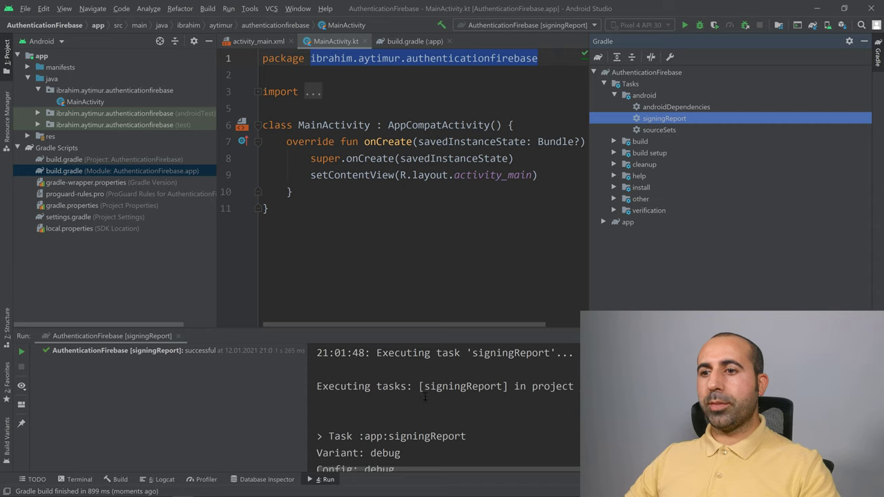
pyautogui.scroll(-3, 425, 397)
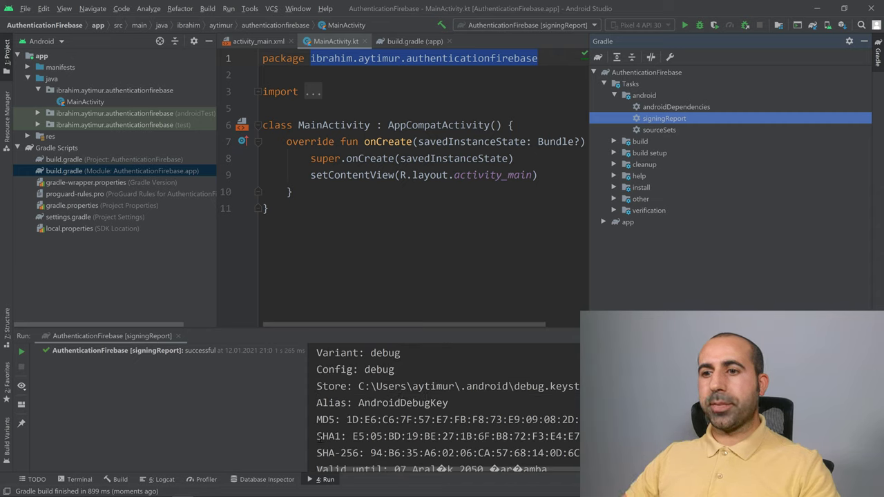
pyautogui.moveTo(318, 436); pyautogui.dragTo(347, 436)
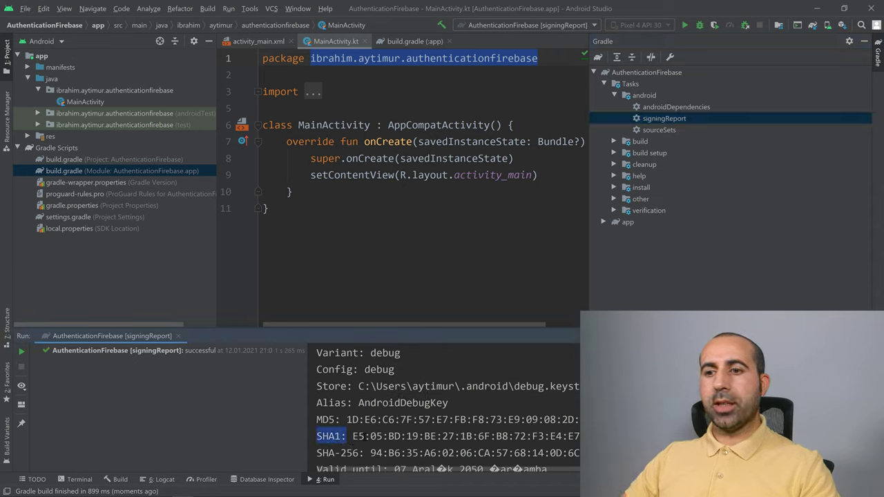
pyautogui.moveTo(353, 436); pyautogui.dragTo(580, 437)
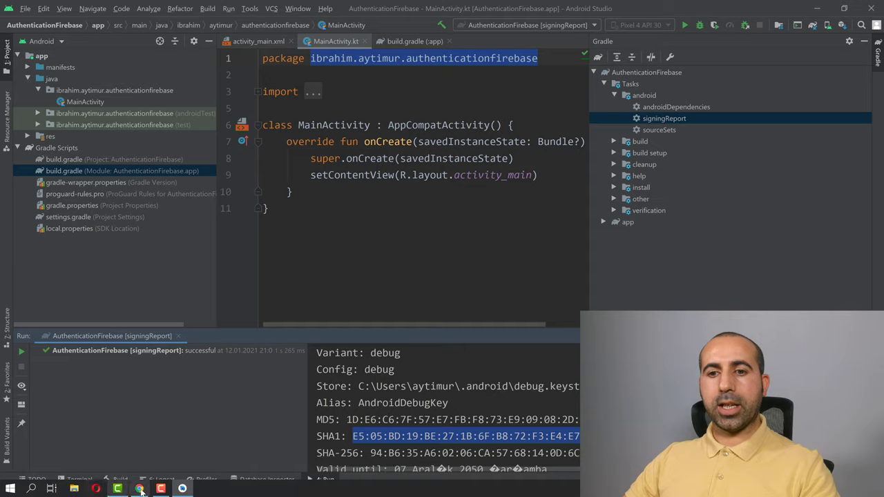
# Switch to Chrome, paste the copied fingerprint as the SHA-1 signing certificate in the Firebase form and register the app
pyautogui.click(139, 492)
pyautogui.click(159, 308)
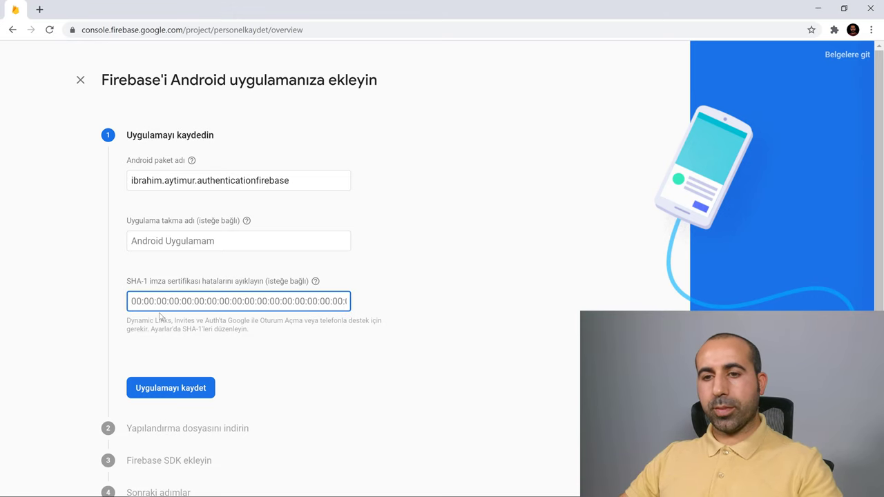
pyautogui.hotkey('ctrl', 'v')
pyautogui.click(158, 387)
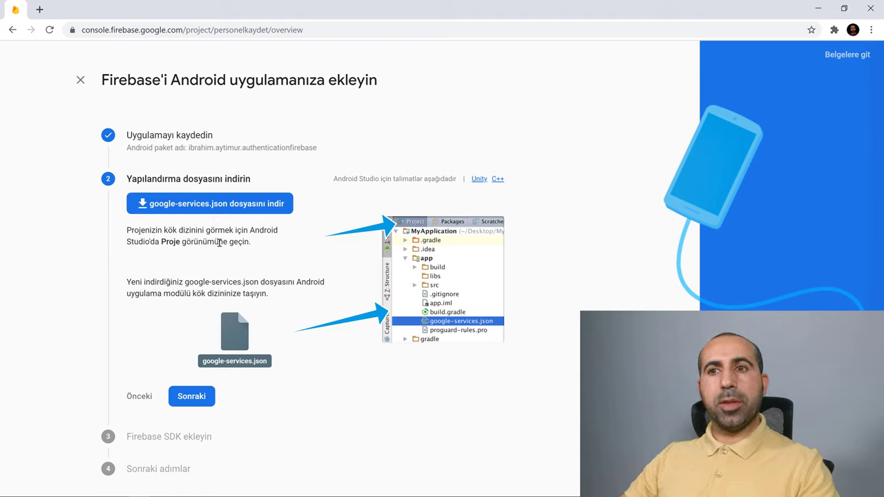
# Download the google-services.json configuration file, show it in the Downloads folder, delete all files there and minimize the folder window
pyautogui.click(215, 204)
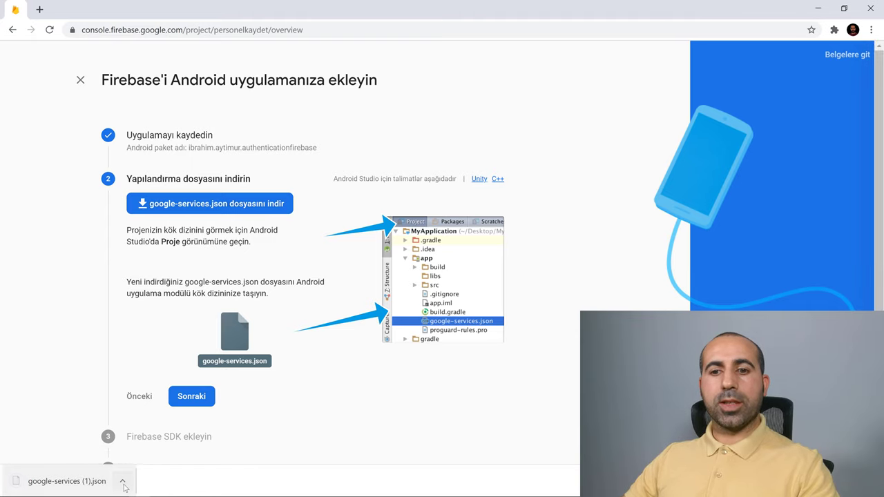
pyautogui.click(122, 480)
pyautogui.click(152, 443)
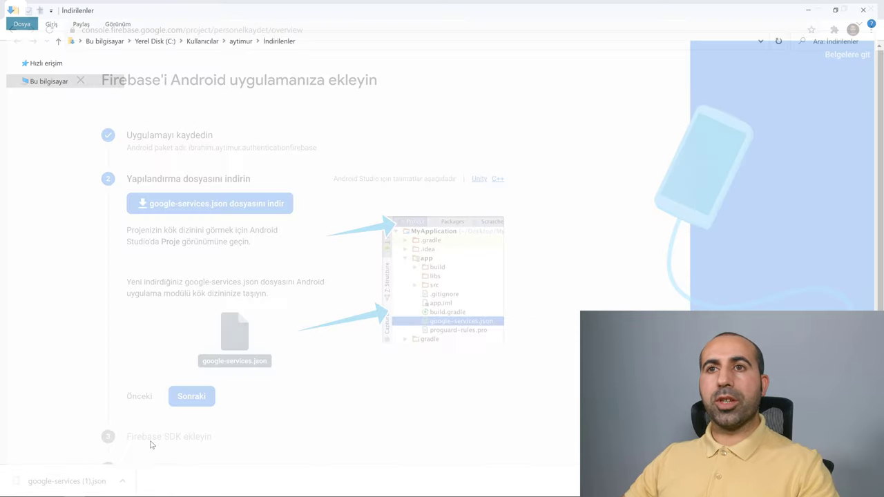
pyautogui.moveTo(173, 232); pyautogui.dragTo(191, 89)
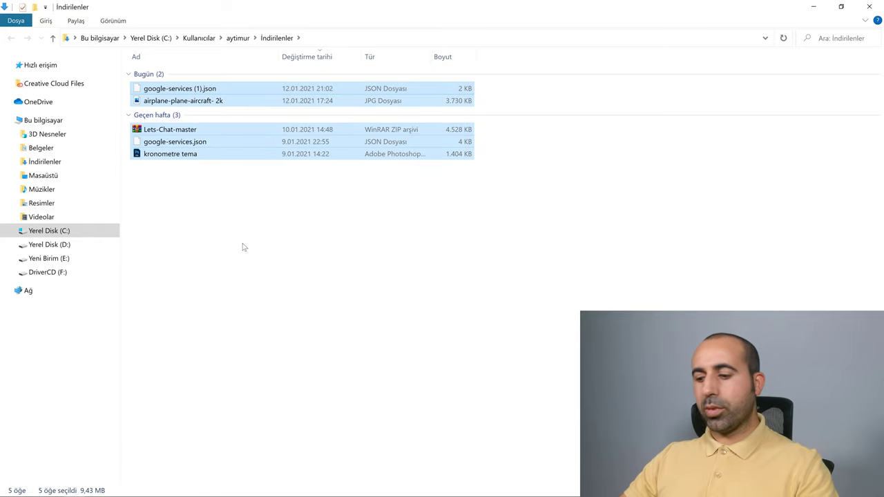
pyautogui.press('Delete')
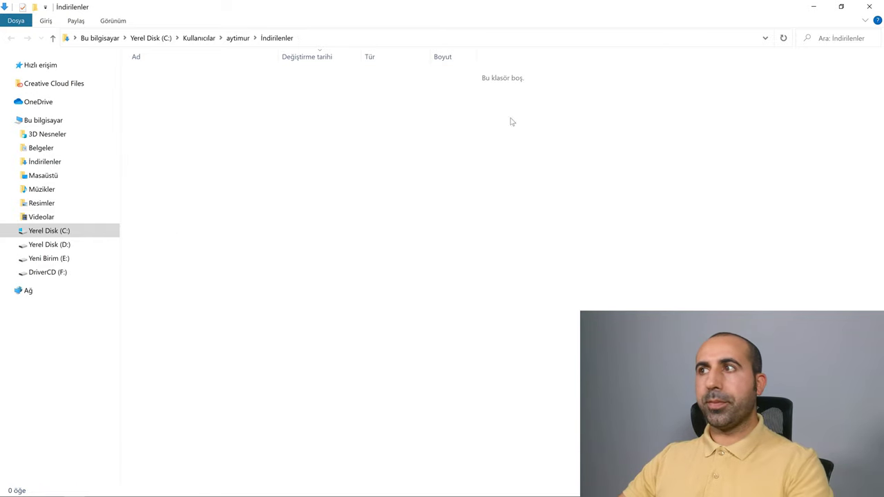
pyautogui.click(813, 6)
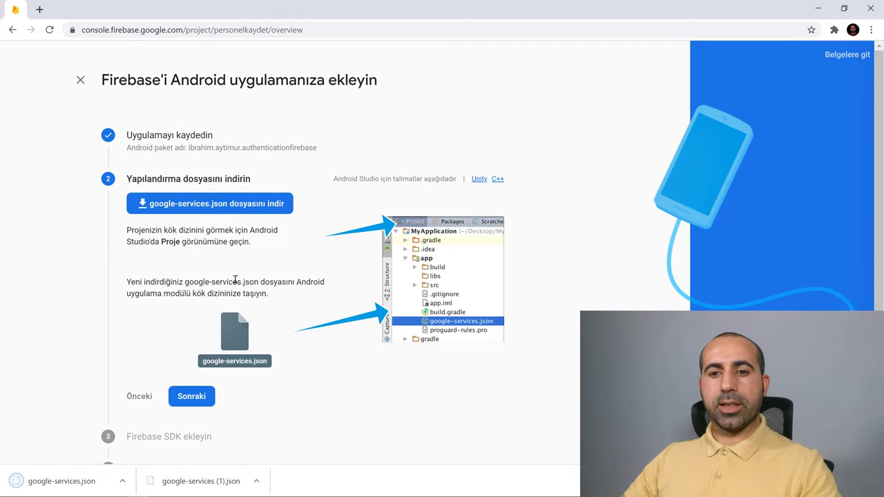
# Download google-services.json again, show it in the Downloads folder and copy the file
pyautogui.click(122, 481)
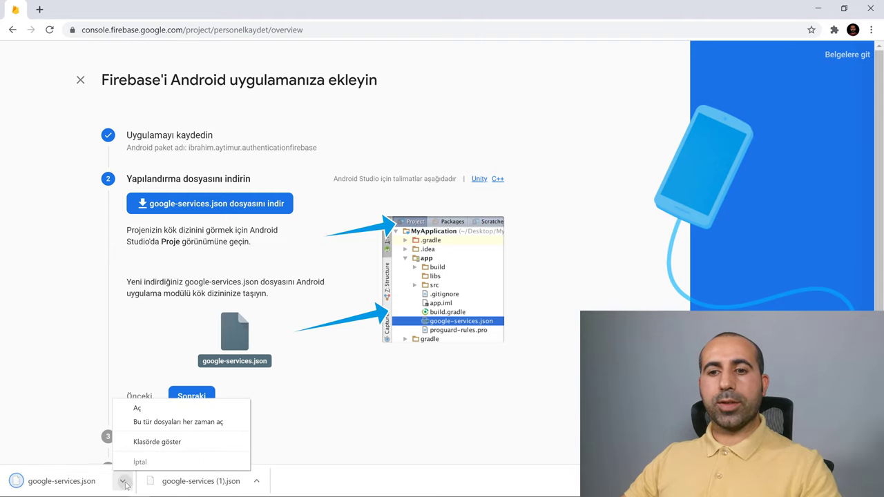
pyautogui.click(157, 441)
pyautogui.rightClick(259, 191)
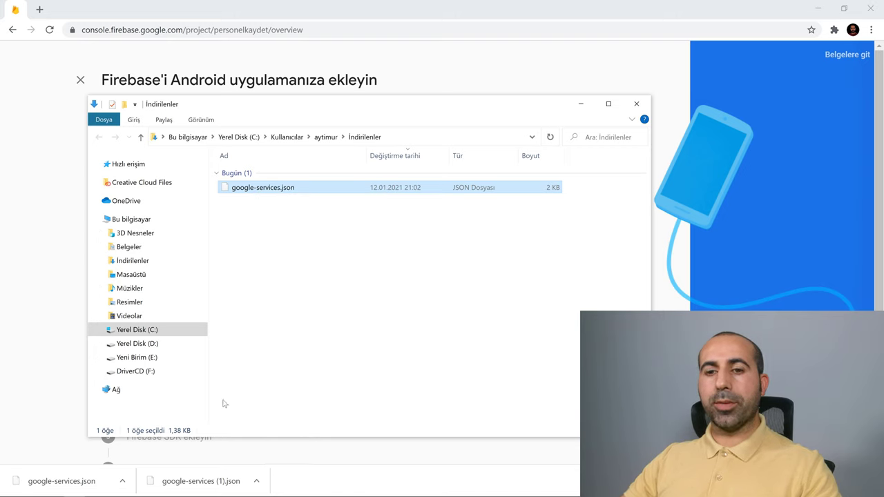
# Switch to Android Studio, hide the Run output, change the project tree to the Project view and expand the app folder
pyautogui.click(183, 489)
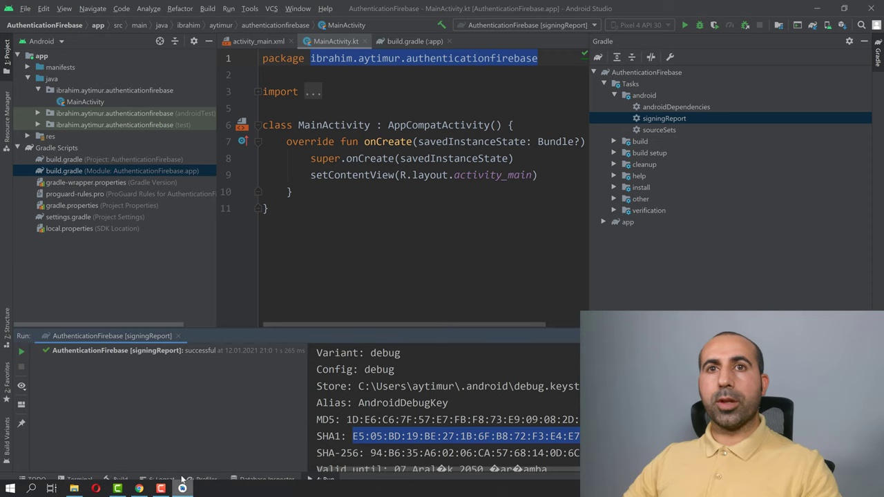
pyautogui.hotkey('shift', 'Escape')
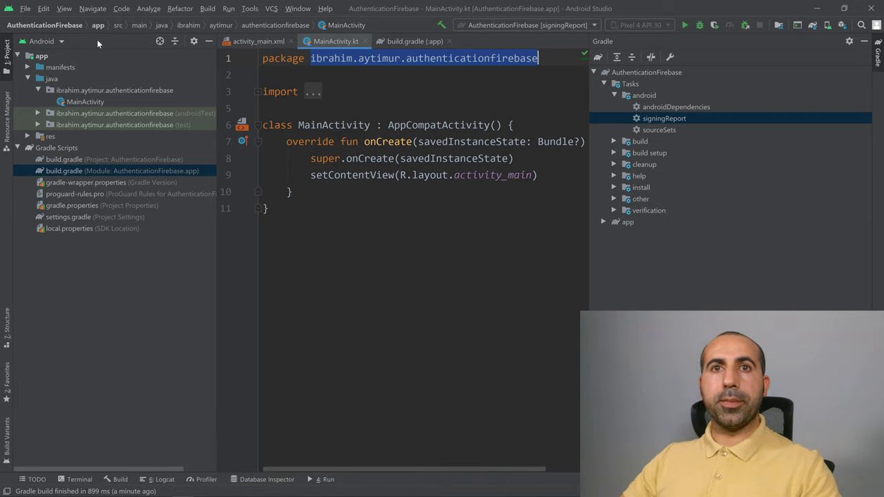
pyautogui.click(52, 40)
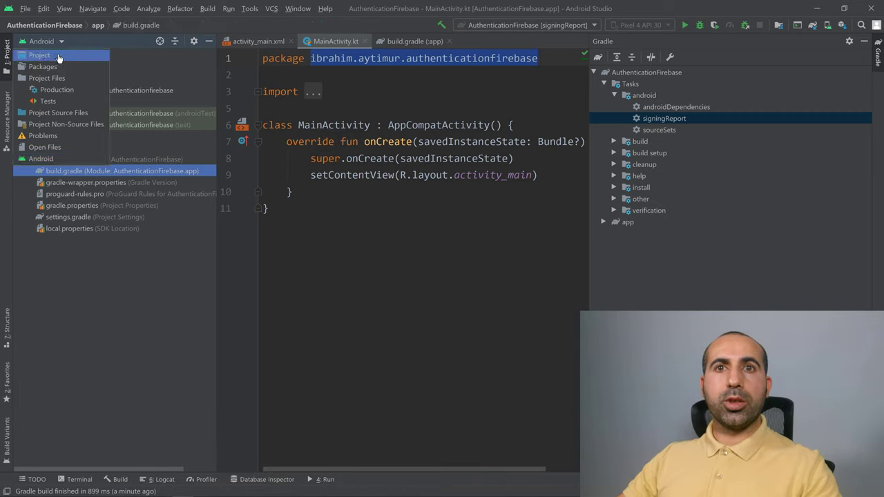
pyautogui.click(59, 56)
pyautogui.click(17, 56)
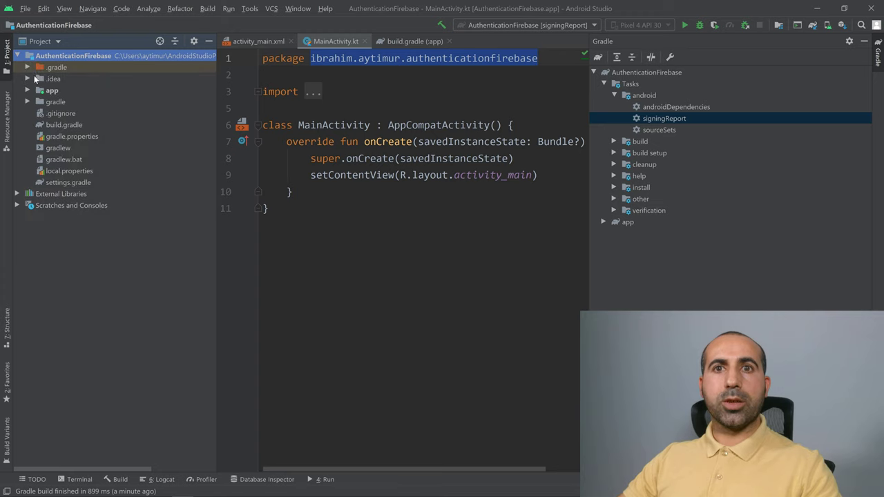
pyautogui.click(27, 93)
# Paste google-services.json into the app folder, keeping the suggested name and directory
pyautogui.click(48, 92)
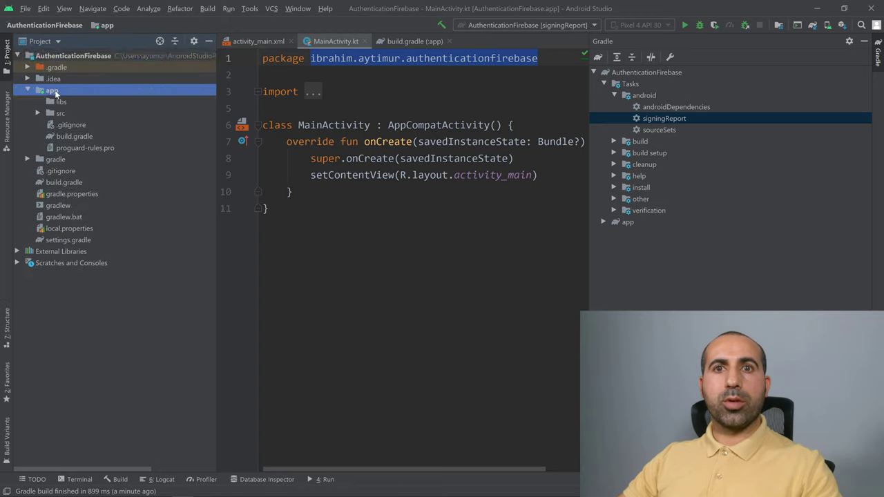
pyautogui.rightClick(55, 92)
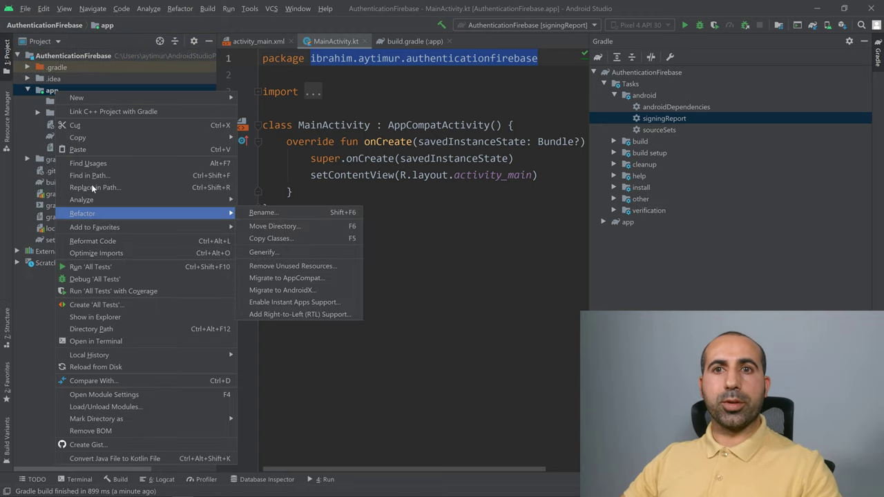
pyautogui.click(93, 150)
pyautogui.click(519, 289)
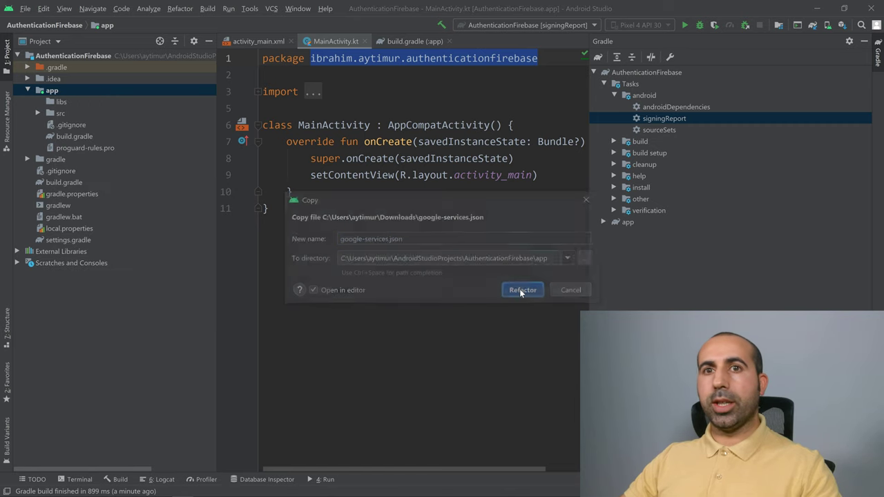
pyautogui.click(76, 148)
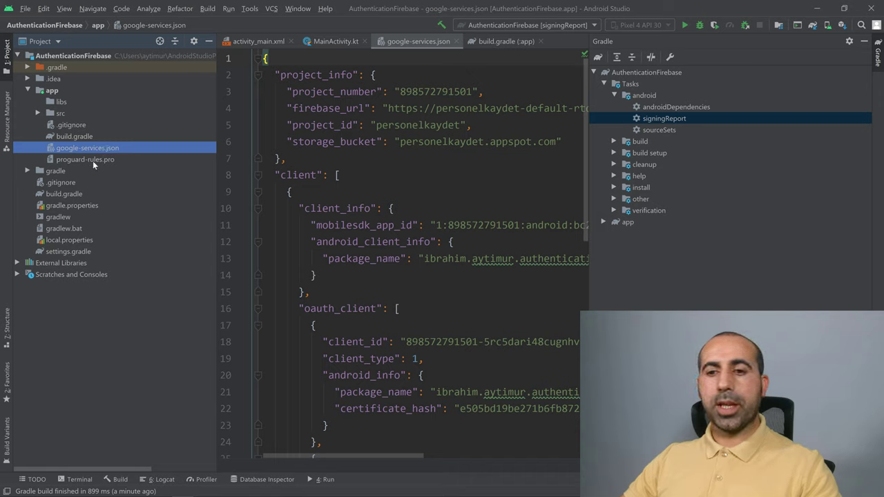
# Switch to Chrome, continue to the Firebase SDK setup and copy the project-level classpath line 'com.google.gms:google-services:4.3.4'
pyautogui.click(141, 490)
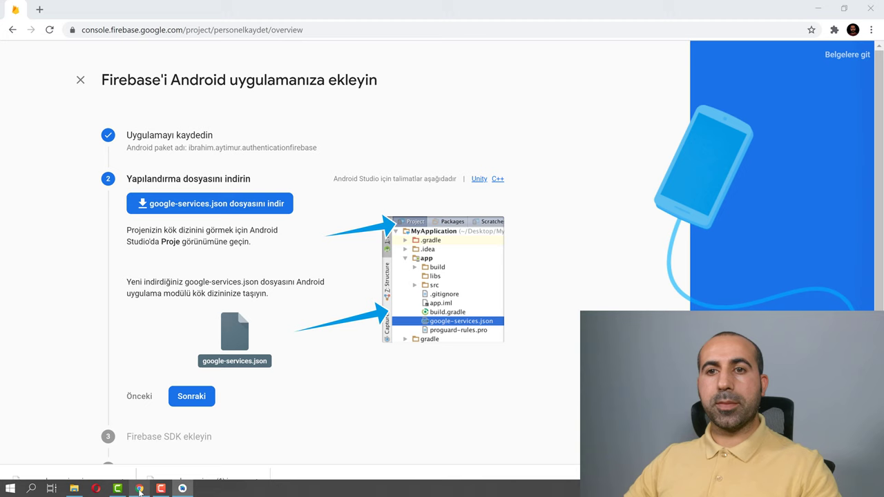
pyautogui.click(196, 396)
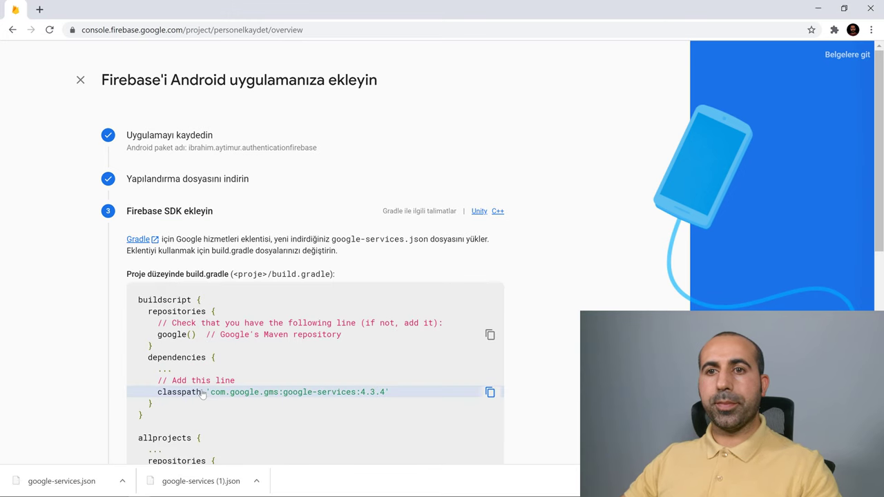
pyautogui.scroll(-1, 238, 315)
pyautogui.scroll(-1, 241, 313)
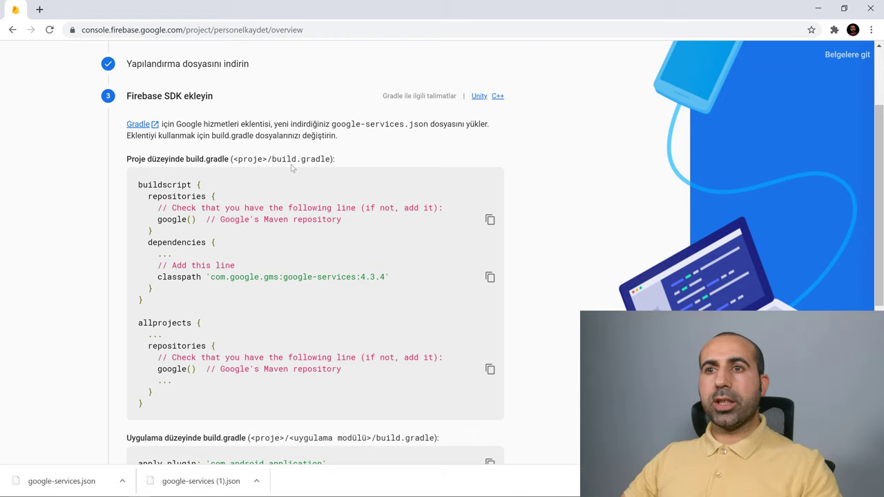
pyautogui.moveTo(272, 158); pyautogui.dragTo(337, 160)
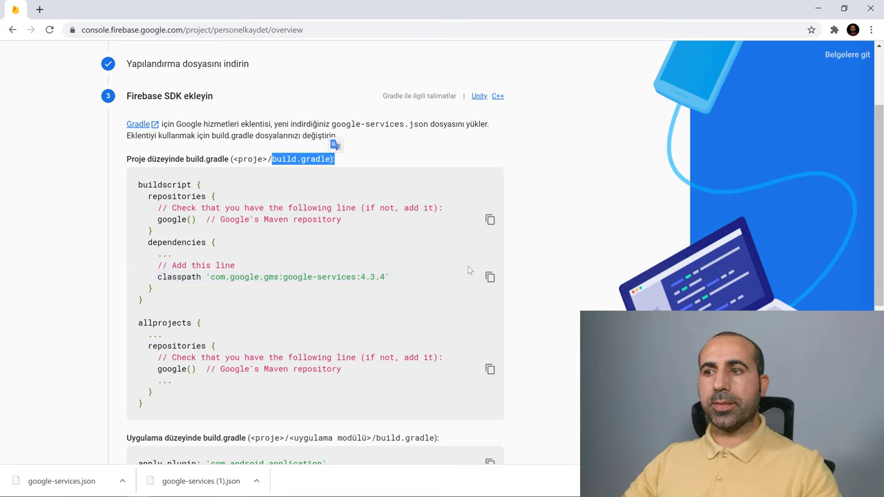
pyautogui.click(490, 277)
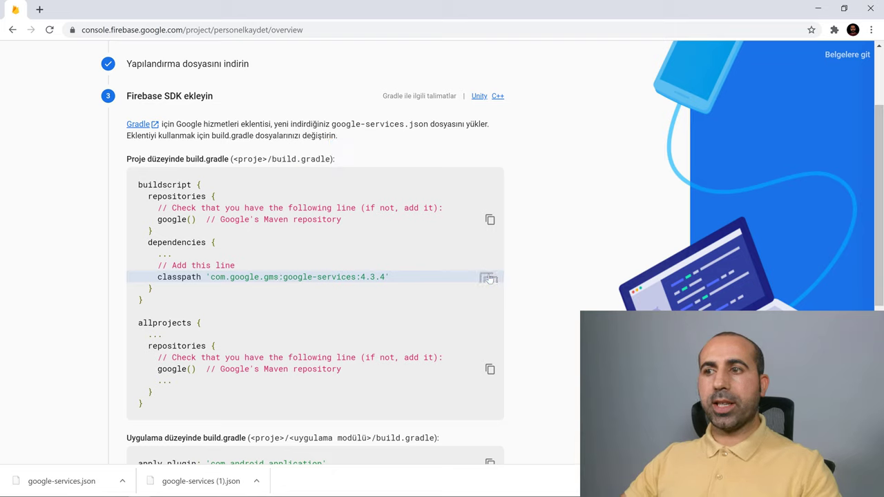
# Switch to Android Studio, show the project tree in the Android view and open the project-level build.gradle file
pyautogui.doubleClick(186, 244)
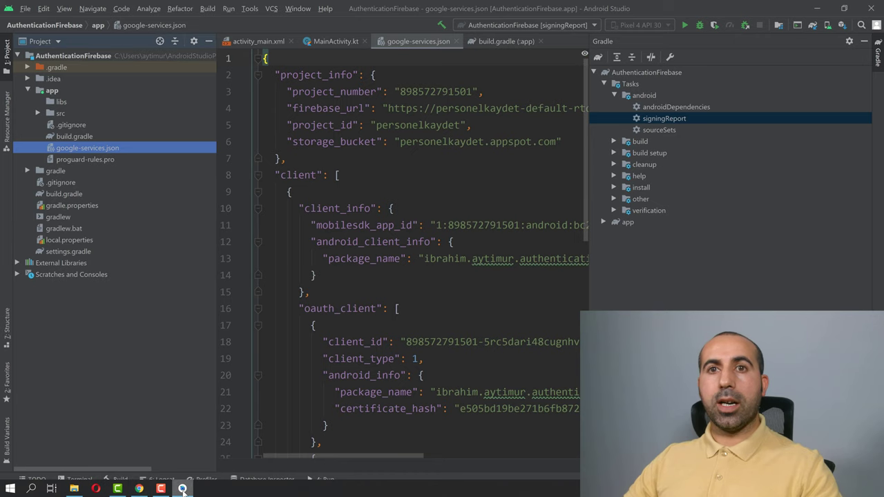
pyautogui.click(48, 43)
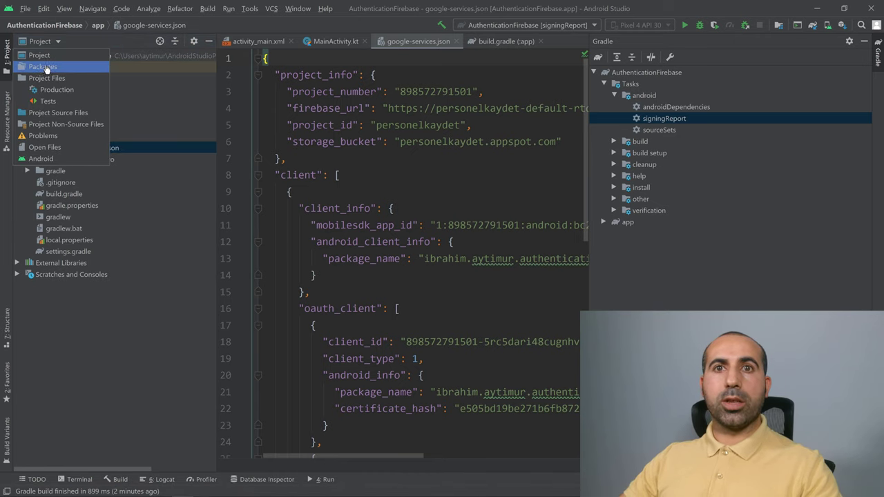
pyautogui.click(41, 158)
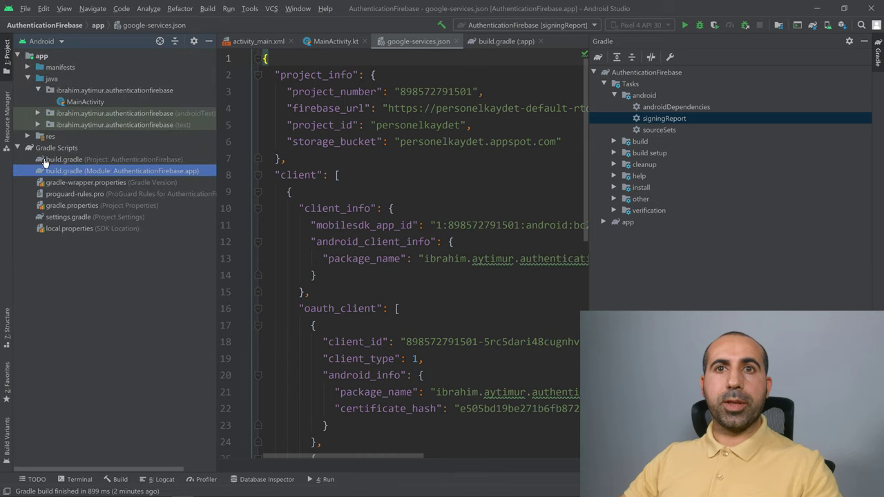
pyautogui.click(103, 159)
pyautogui.doubleClick(106, 158)
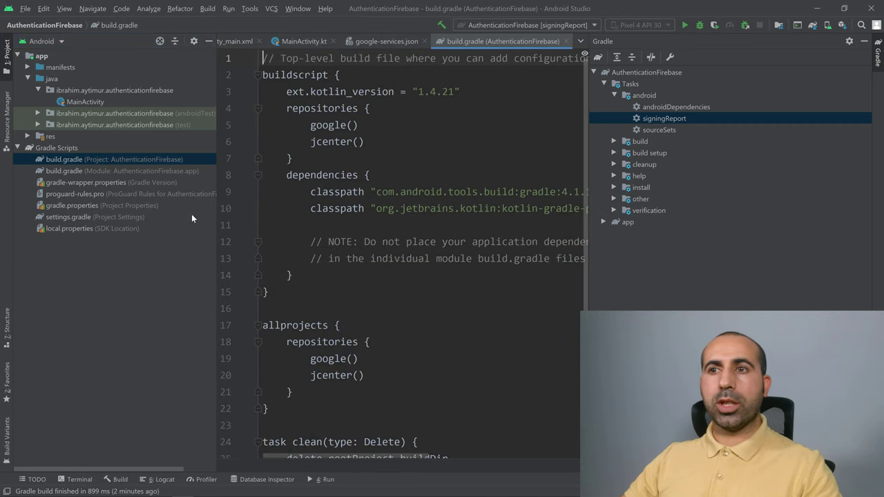
# Hide the Gradle tool window, add classpath 'com.google.gms:google-services:4.3.4' as the first line of the buildscript dependencies and sync the project
pyautogui.click(877, 59)
pyautogui.click(433, 180)
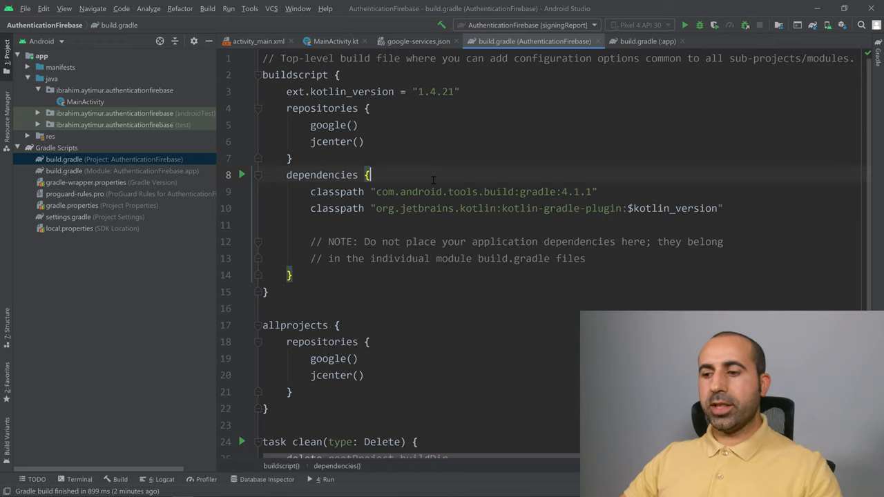
pyautogui.press('Return')
pyautogui.hotkey('ctrl', 'v')
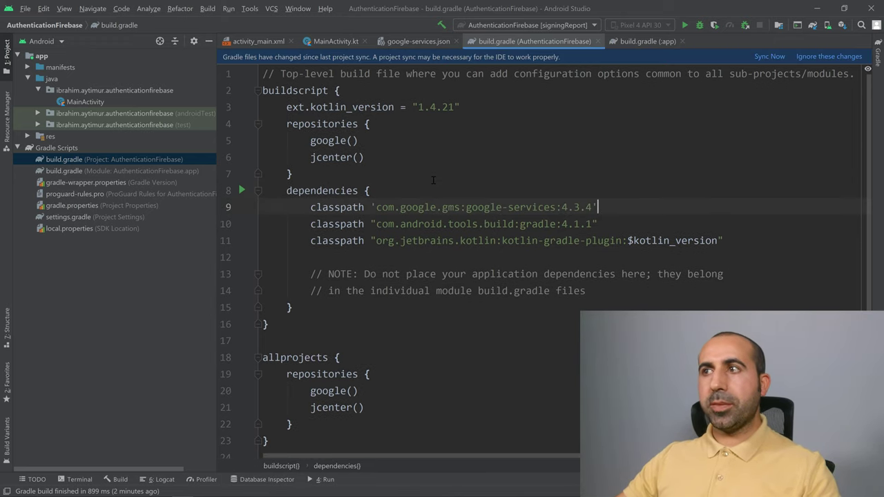
pyautogui.click(769, 56)
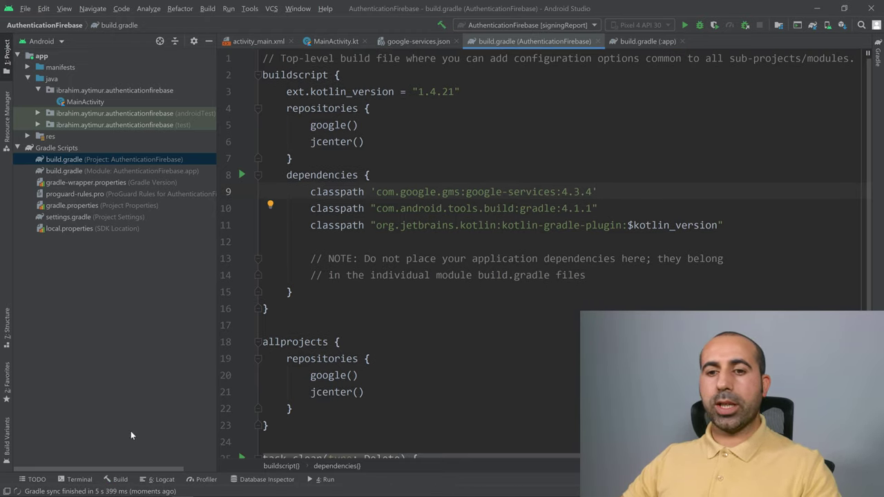
# Switch to Chrome and copy the app-level line apply plugin: 'com.google.gms.google-services' from the Firebase SDK instructions
pyautogui.click(140, 488)
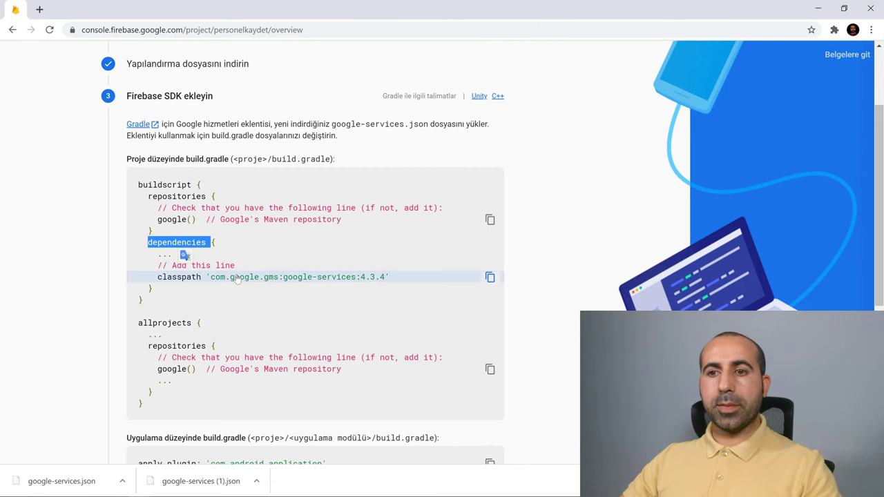
pyautogui.scroll(-3, 238, 277)
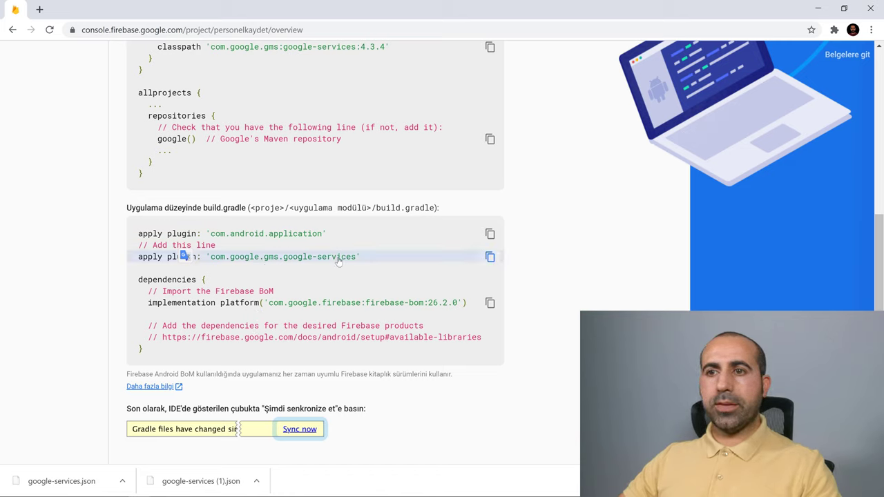
pyautogui.click(491, 257)
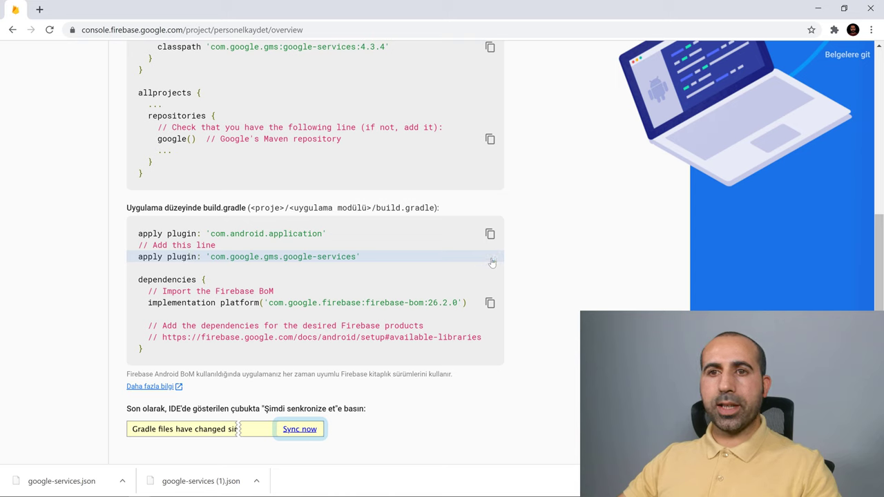
# Switch to Android Studio, paste the google-services apply plugin line between the plugins and android blocks of the module-level build.gradle, and sync
pyautogui.click(183, 488)
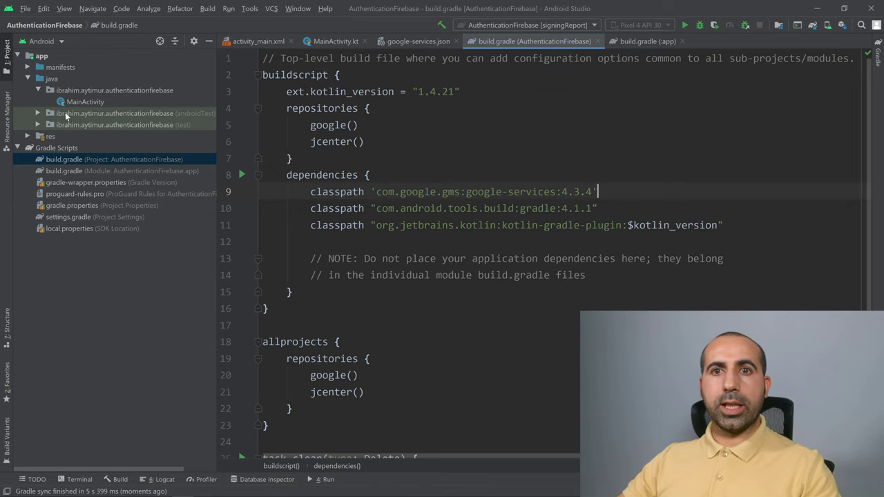
pyautogui.click(63, 171)
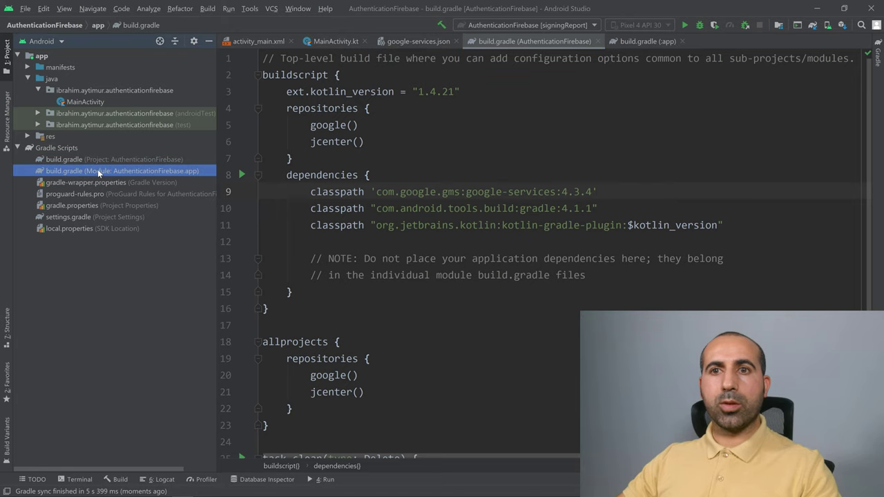
pyautogui.doubleClick(97, 170)
pyautogui.scroll(6, 291, 205)
pyautogui.click(282, 125)
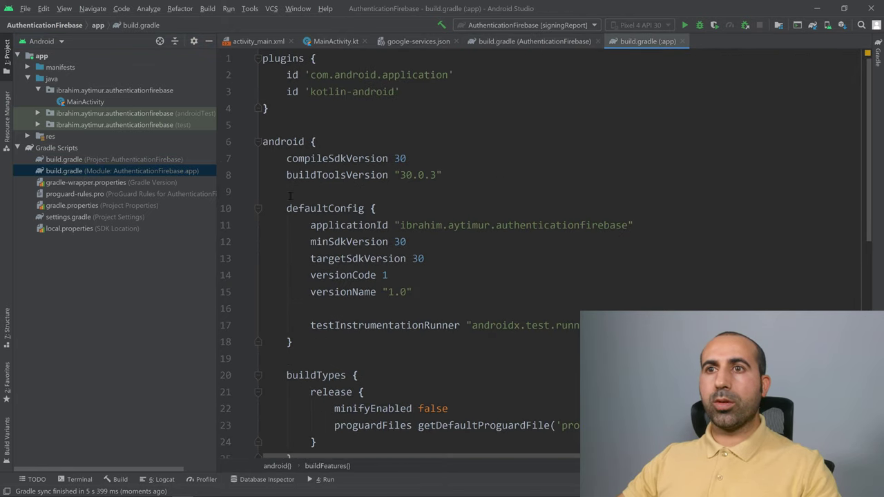
pyautogui.hotkey('ctrl', 'v')
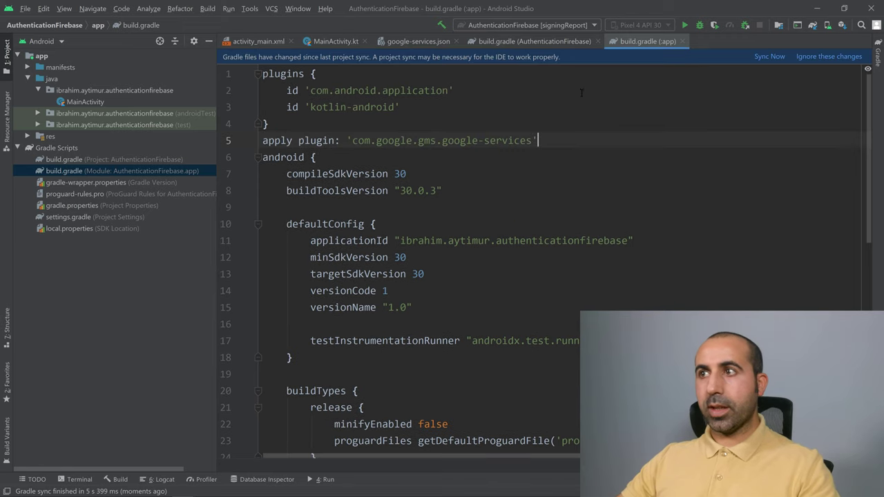
pyautogui.click(763, 58)
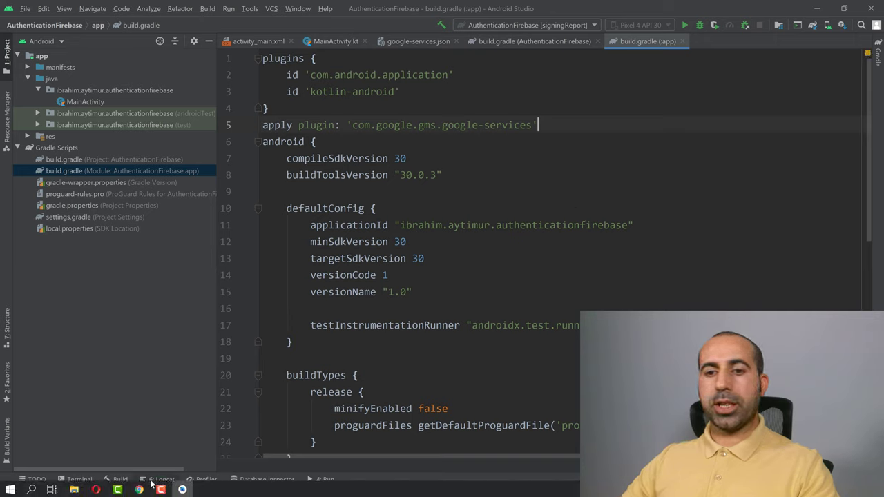
# Switch to Chrome and copy the Firebase BoM line implementation platform('com.google.firebase:firebase-bom:26.2.0')
pyautogui.click(142, 489)
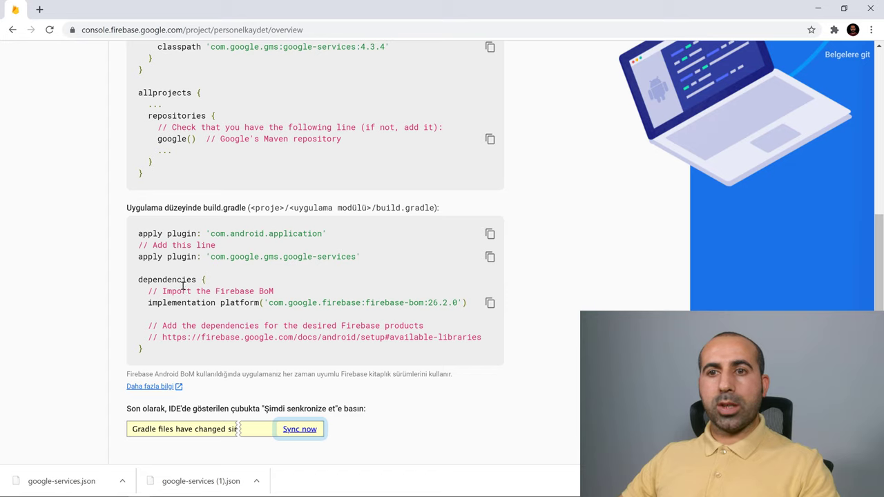
pyautogui.doubleClick(268, 291)
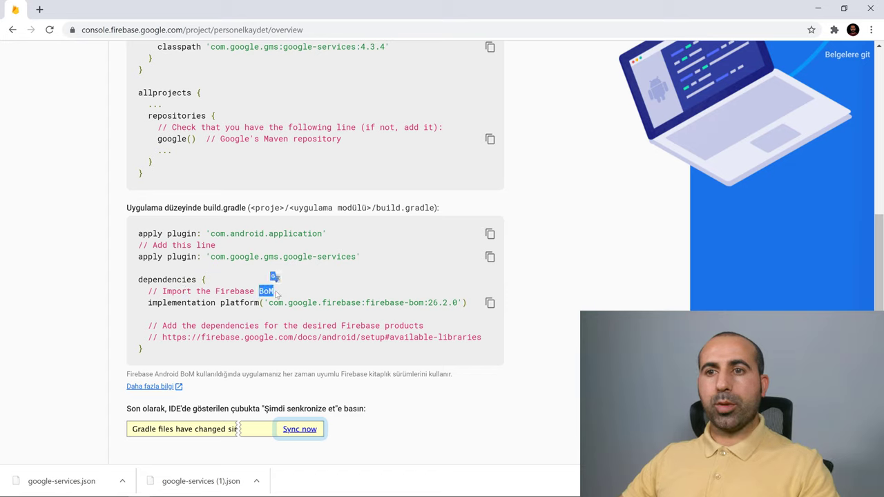
pyautogui.click(490, 303)
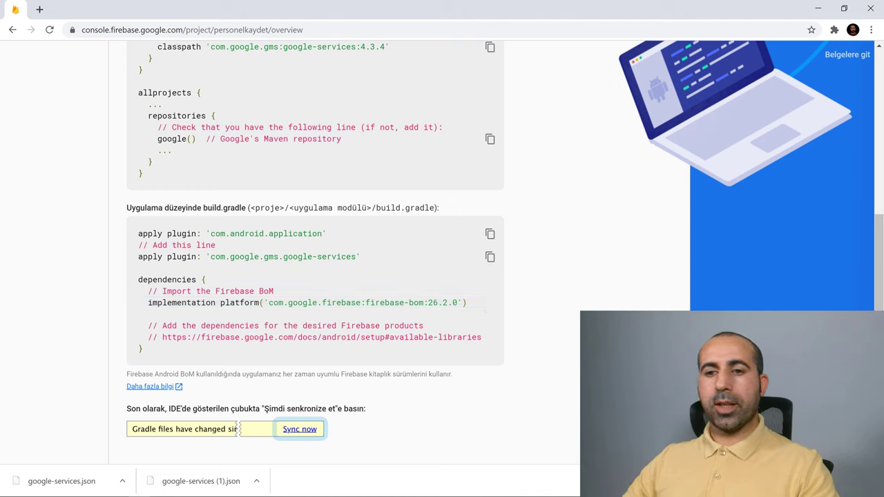
# Switch to Android Studio, paste the Firebase BoM 26.2.0 implementation line at the start of the module's dependencies block and sync the project
pyautogui.click(183, 491)
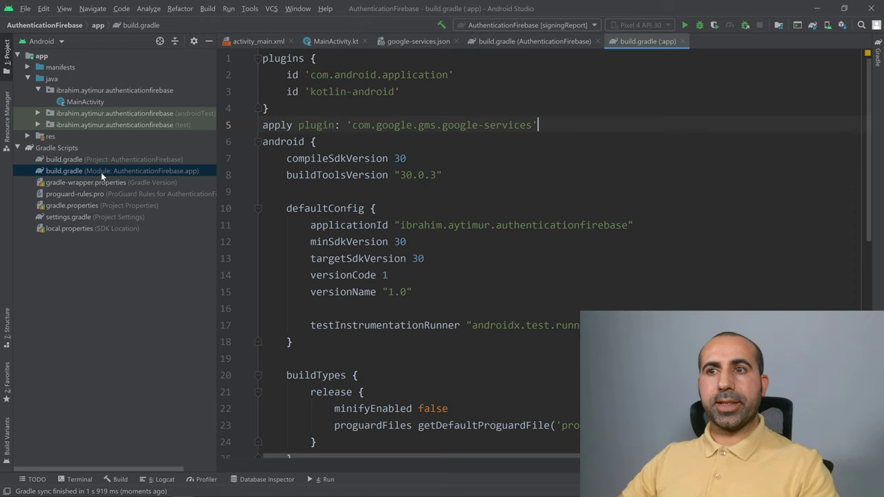
pyautogui.scroll(-9, 369, 193)
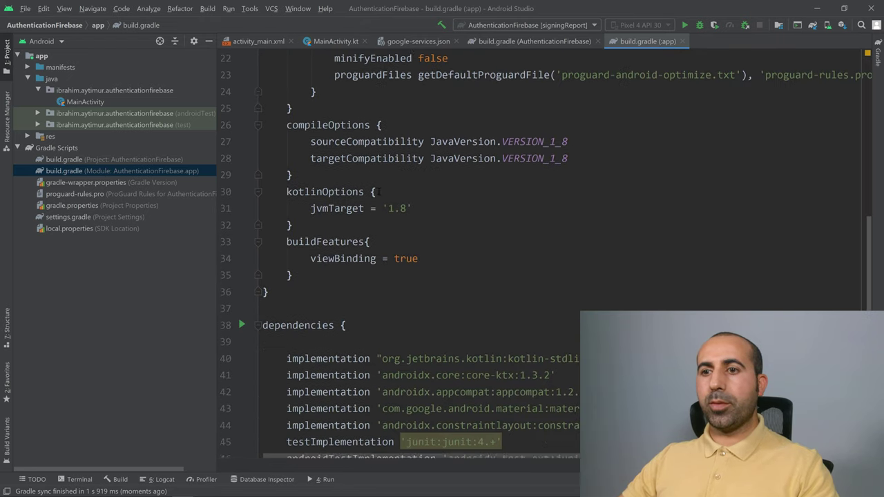
pyautogui.click(361, 210)
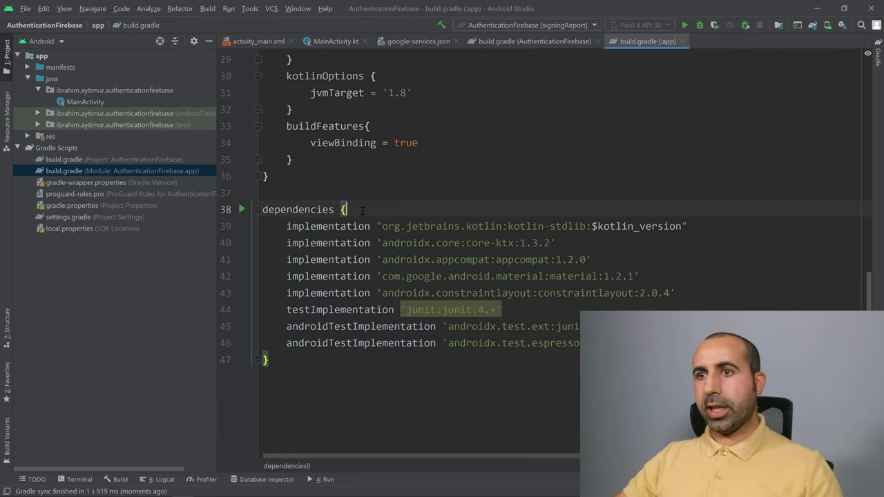
pyautogui.press('Down')
pyautogui.hotkey('ctrl', 'v')
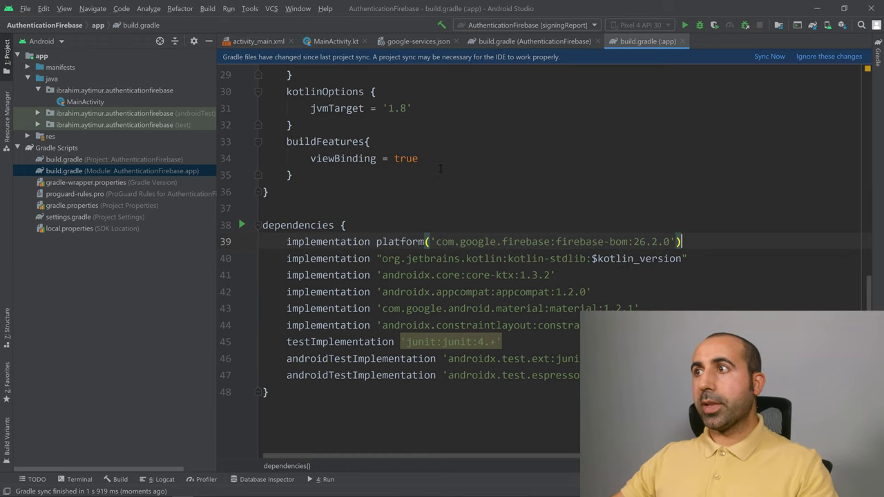
pyautogui.click(768, 56)
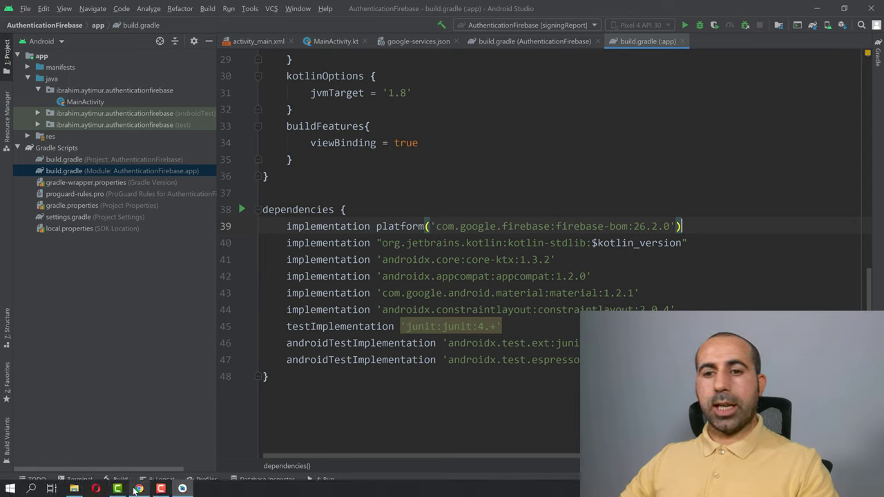
# Switch to Chrome, finish the Firebase SDK step of the Android app setup and continue to the project console
pyautogui.click(139, 489)
pyautogui.scroll(-2, 174, 450)
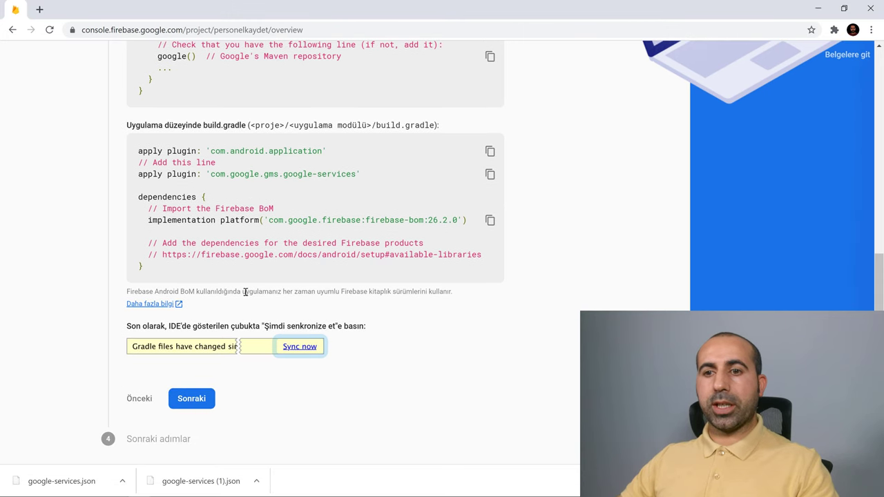
pyautogui.click(202, 398)
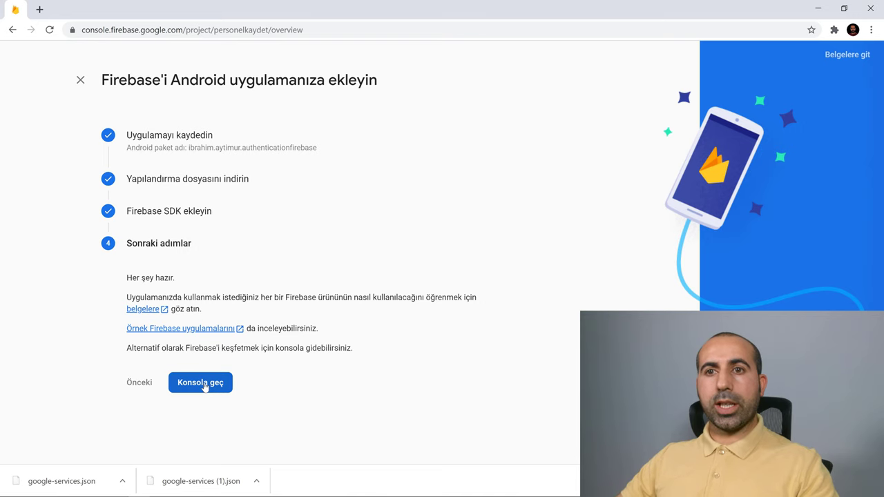
pyautogui.click(204, 386)
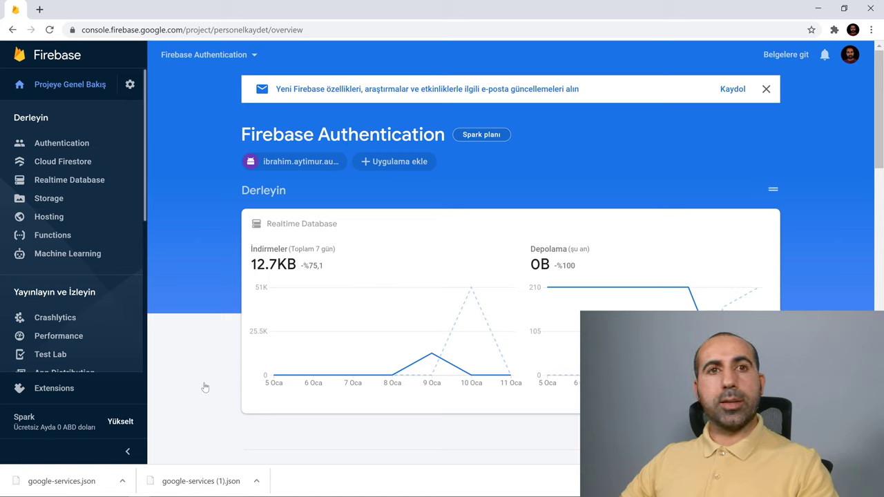
# Get started with Authentication in the Firebase project and enable the E-posta/Şifre sign-in provider
pyautogui.click(66, 151)
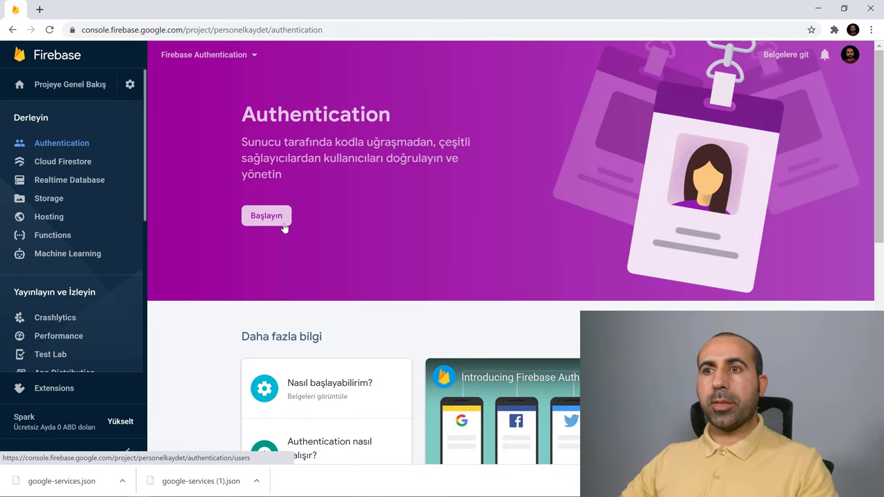
pyautogui.click(268, 217)
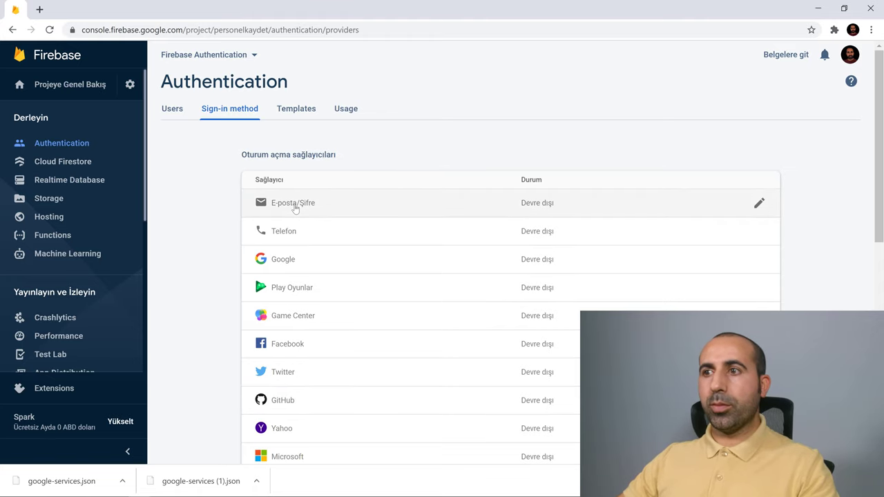
pyautogui.click(295, 210)
pyautogui.click(641, 249)
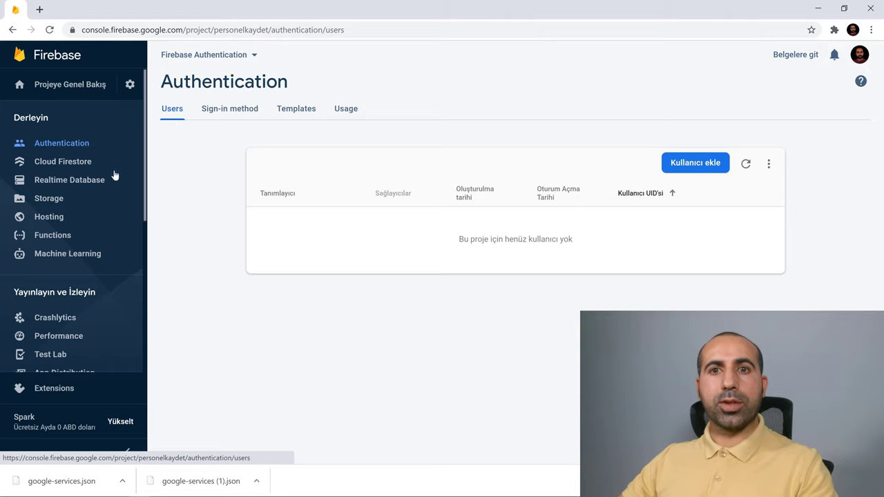
# Look through the Realtime Database data and the Authentication user list of the project
pyautogui.click(73, 185)
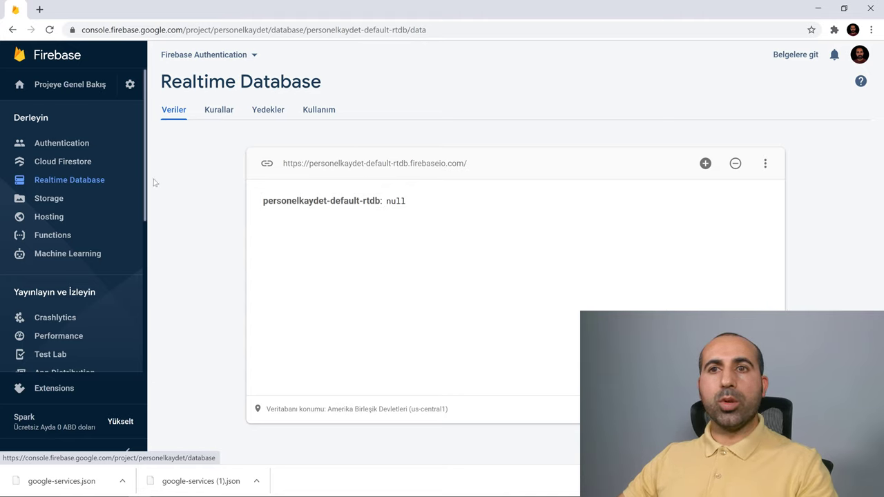
pyautogui.click(90, 145)
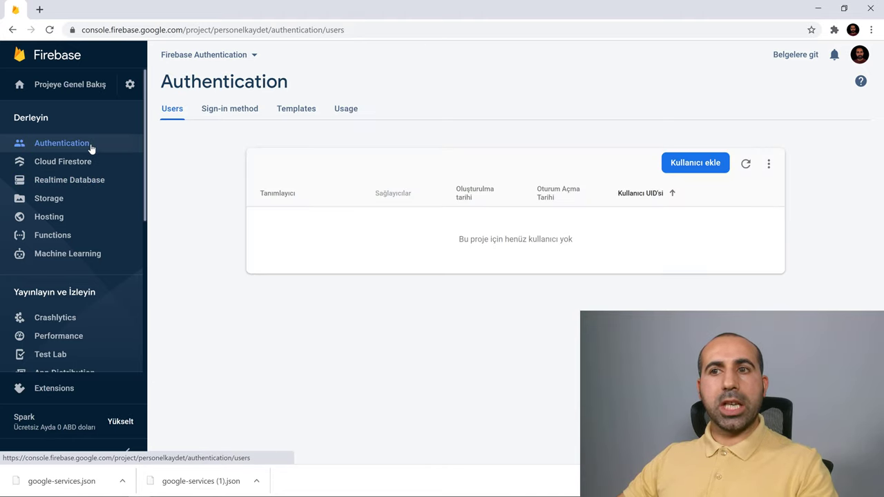
pyautogui.click(74, 180)
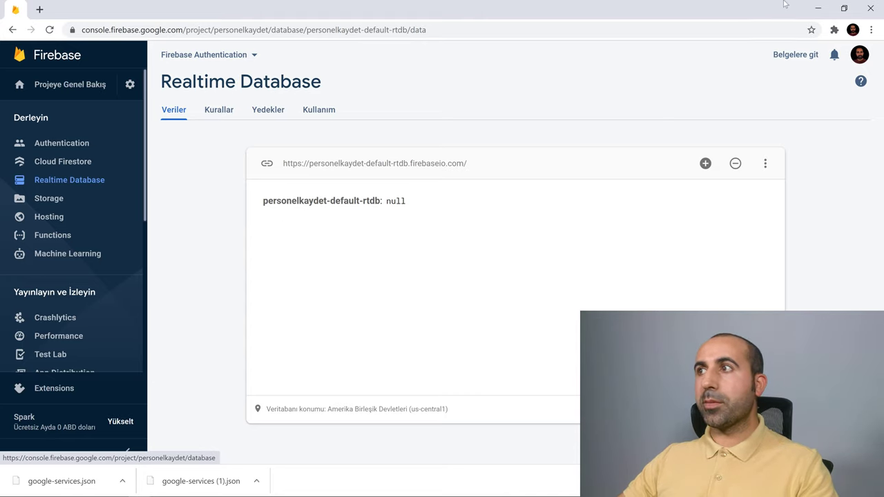
# Return to Android Studio and close both build.gradle files and google-services.json, leaving MainActivity.kt in view
pyautogui.click(818, 10)
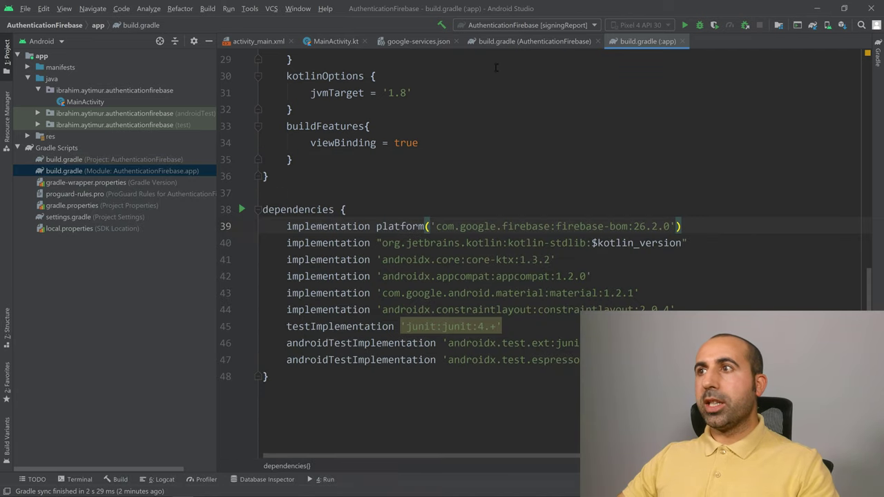
pyautogui.click(681, 42)
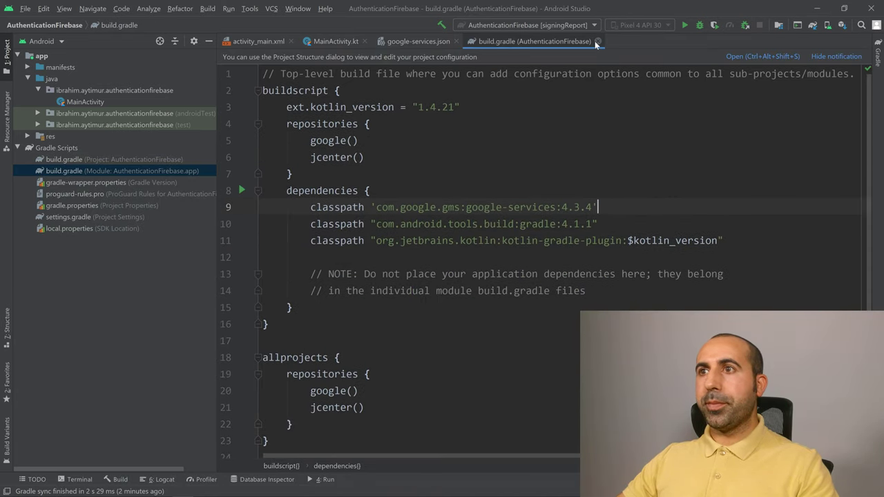
pyautogui.click(598, 42)
pyautogui.click(456, 42)
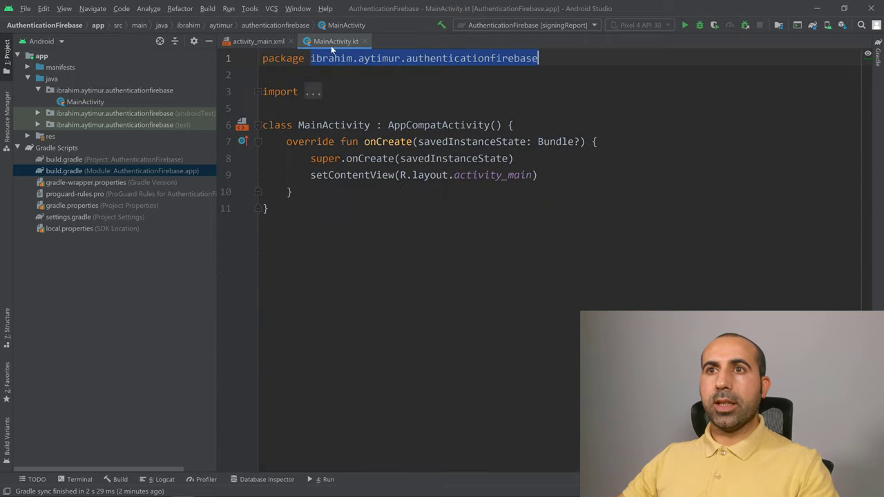
# Open activity_main.xml and use the Firebase assistant's email and password authentication guide to add the Firebase Authentication dependency to the app
pyautogui.click(260, 42)
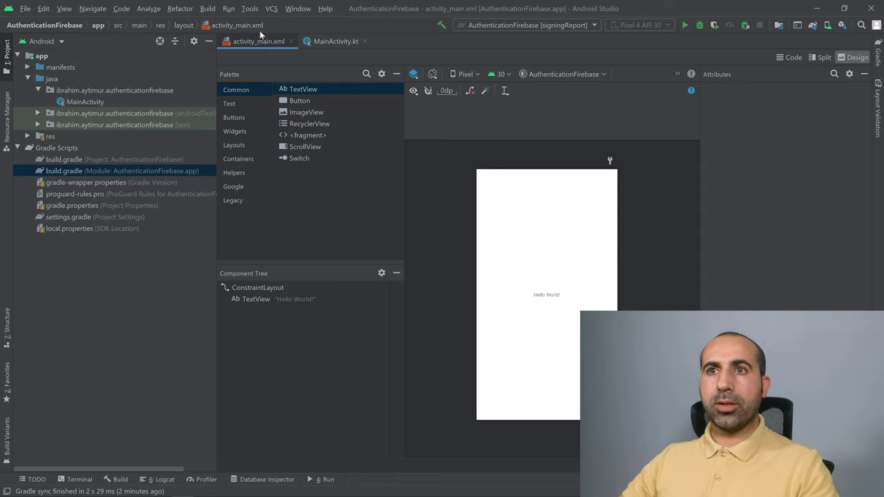
pyautogui.click(249, 8)
pyautogui.click(263, 178)
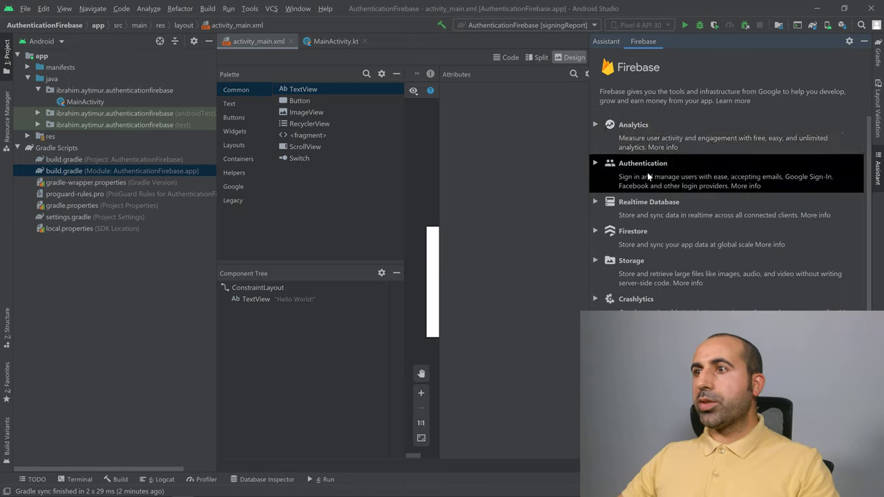
pyautogui.click(653, 174)
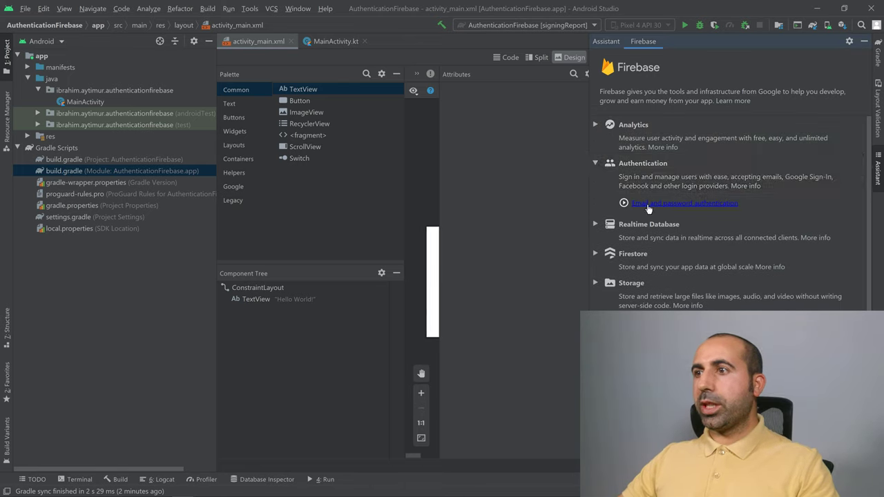
pyautogui.click(648, 203)
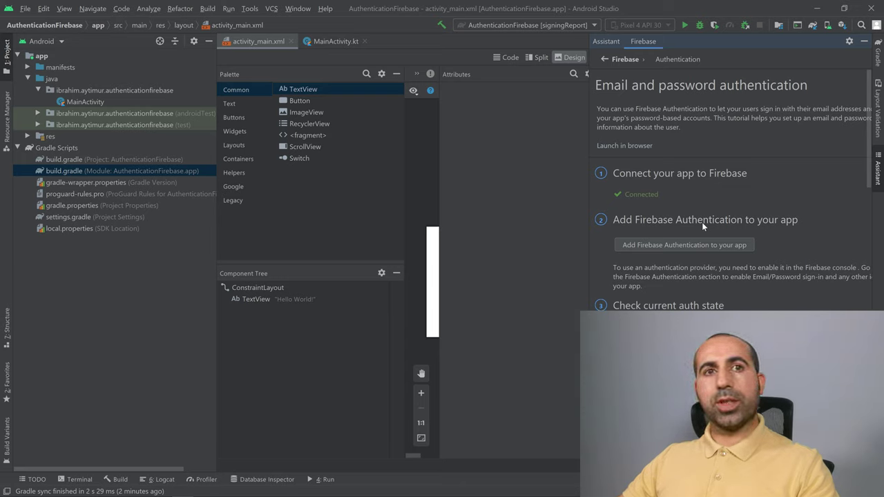
pyautogui.click(660, 243)
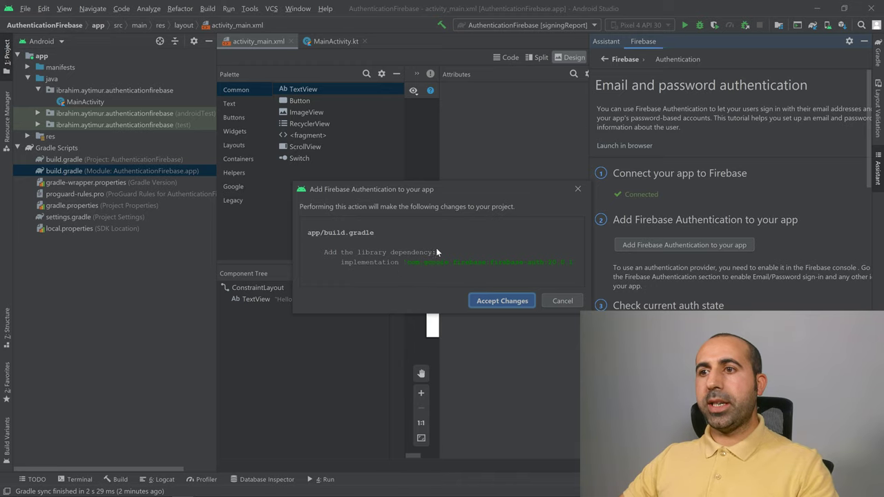
pyautogui.click(503, 301)
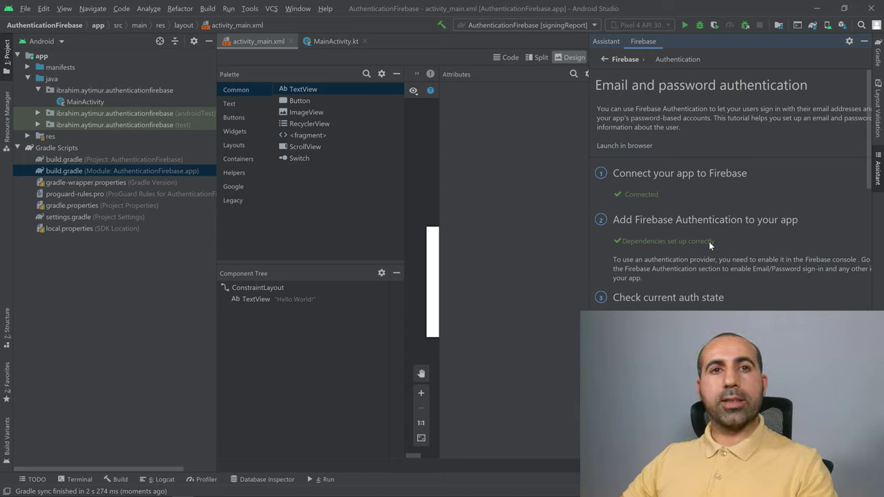
# Add the Realtime Database dependency through the assistant's Save and retrieve data guide and close the assistant
pyautogui.click(604, 60)
pyautogui.click(647, 228)
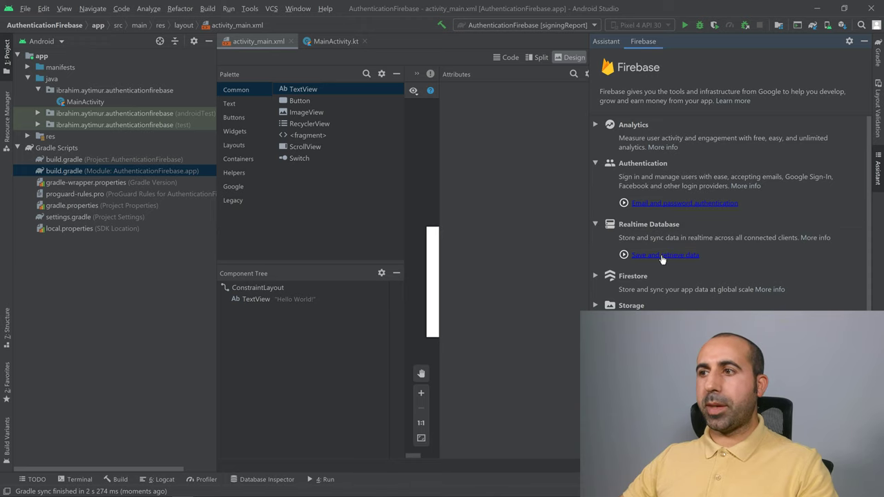
pyautogui.click(665, 255)
pyautogui.click(661, 248)
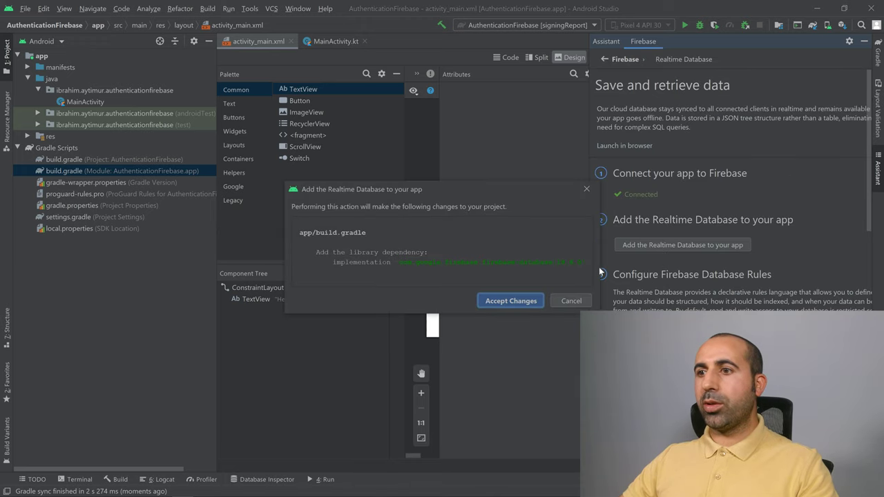
pyautogui.click(518, 297)
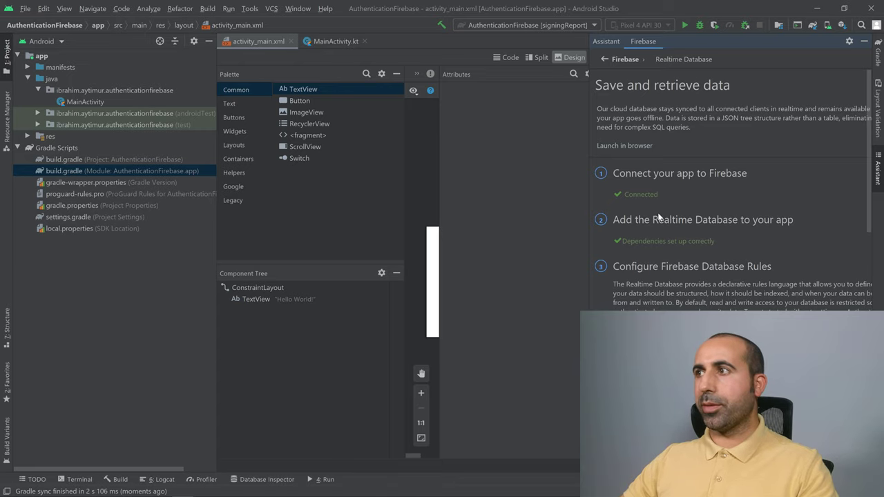
pyautogui.click(877, 180)
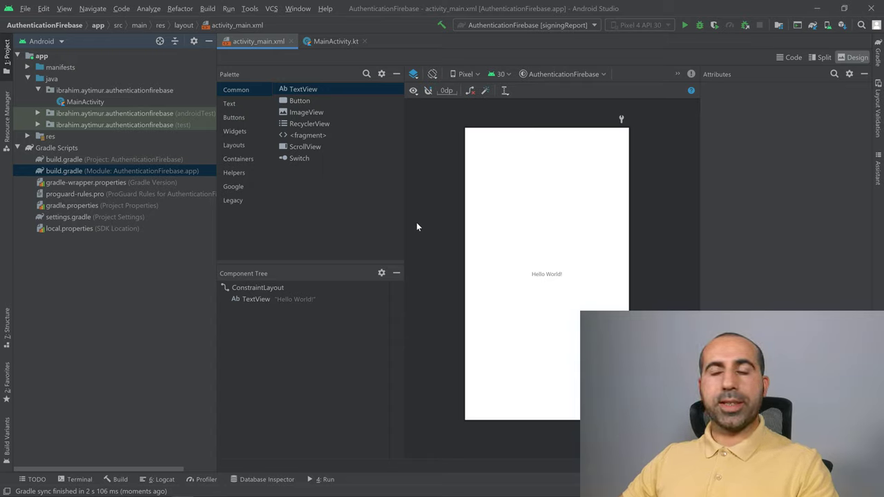
# Switch to the desktop, copy the giris, profil and yeniuyelik images from the AuthFirebase folder, and close the İndirilenler window
pyautogui.click(817, 8)
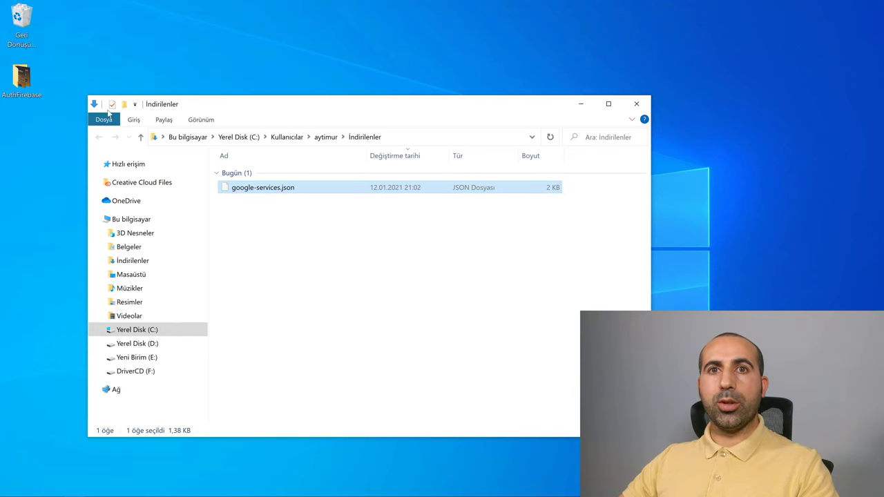
pyautogui.doubleClick(19, 81)
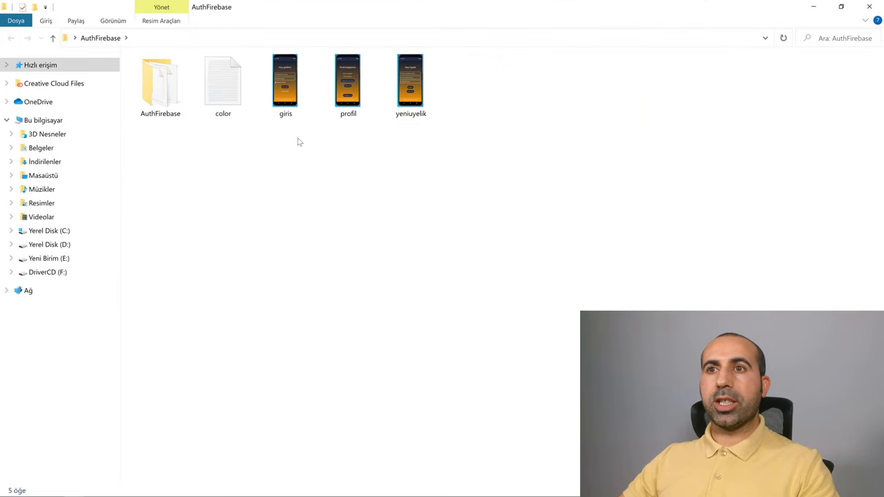
pyautogui.click(302, 80)
pyautogui.moveTo(302, 79); pyautogui.dragTo(501, 90)
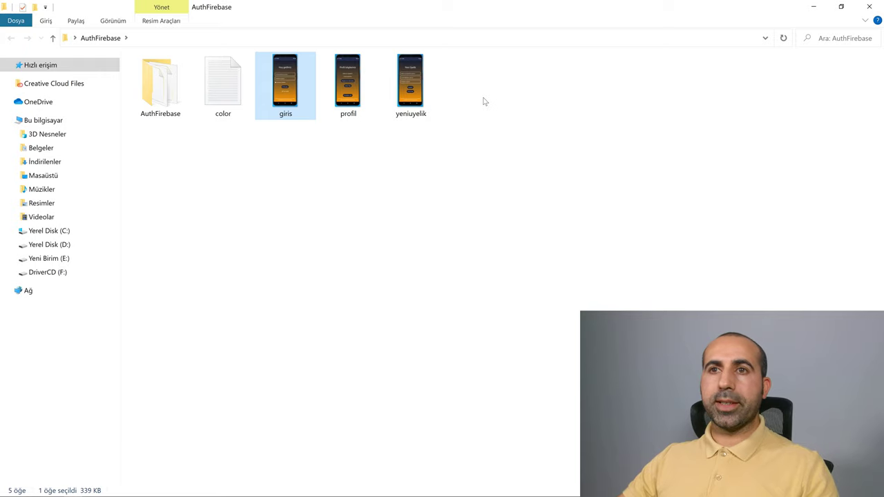
pyautogui.click(484, 105)
pyautogui.moveTo(513, 82); pyautogui.dragTo(282, 88)
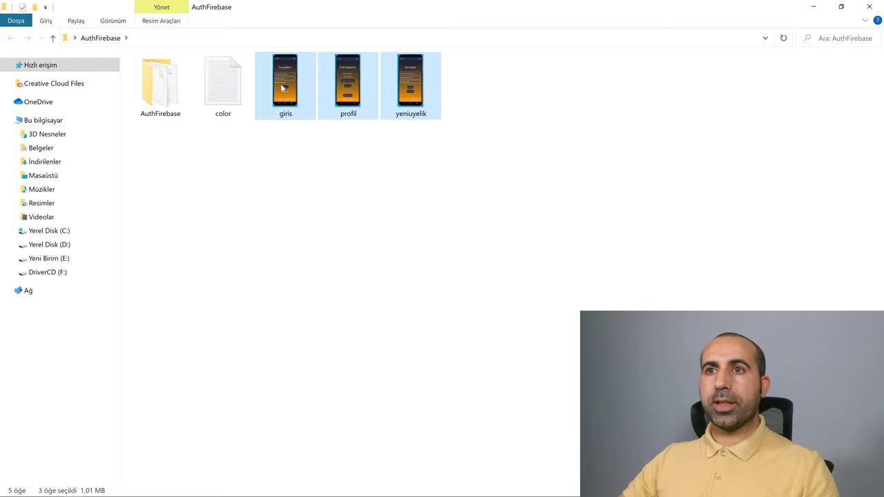
pyautogui.rightClick(282, 88)
pyautogui.click(309, 430)
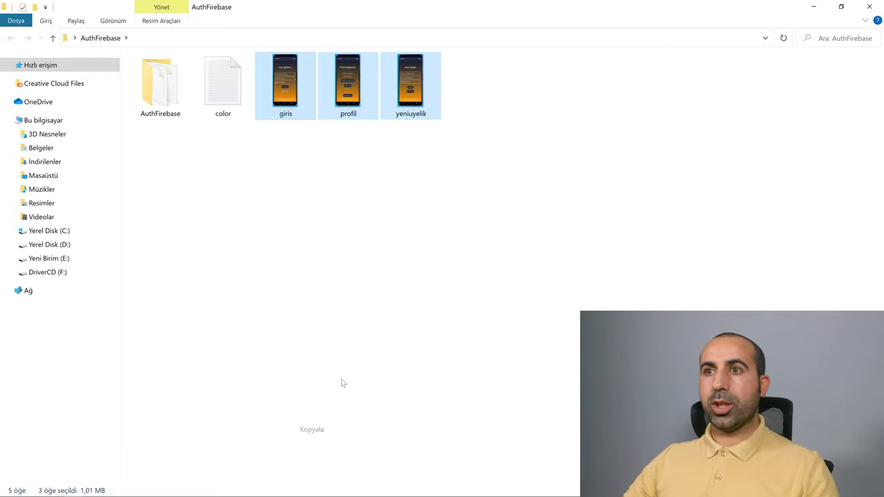
pyautogui.click(814, 6)
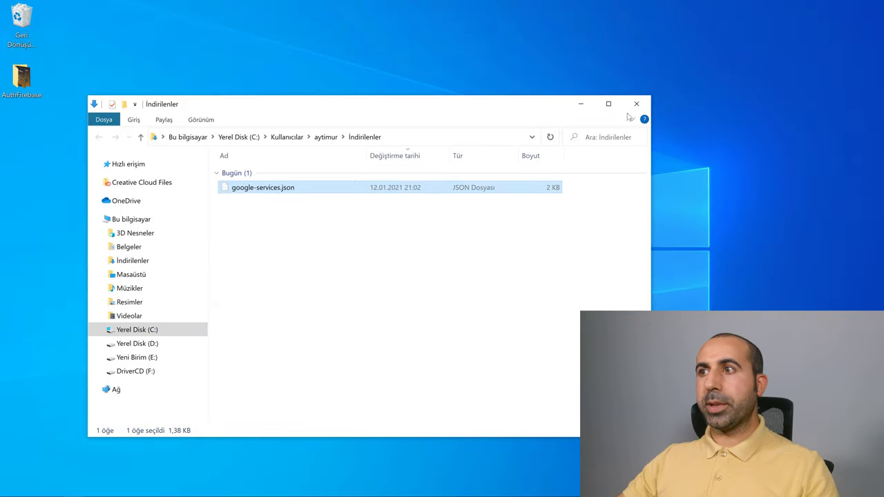
pyautogui.click(636, 104)
# Return to Android Studio and paste the copied images into the res/drawable folder
pyautogui.click(184, 488)
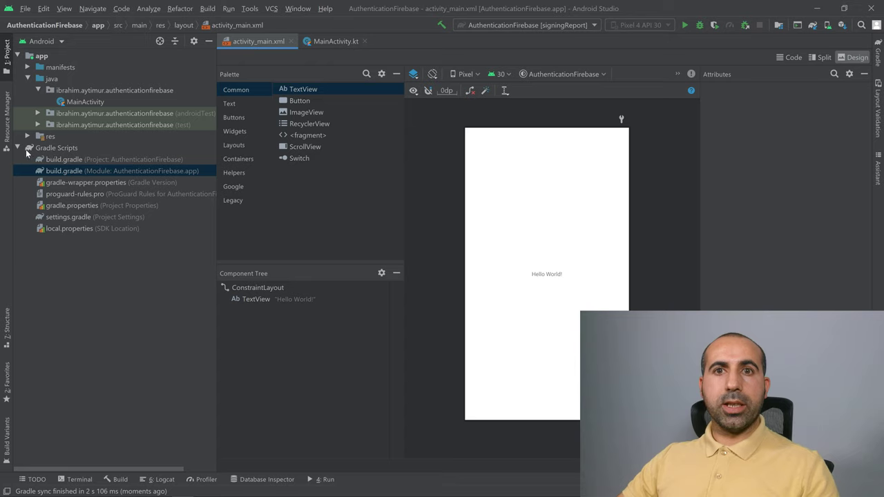
pyautogui.click(28, 137)
pyautogui.doubleClick(69, 148)
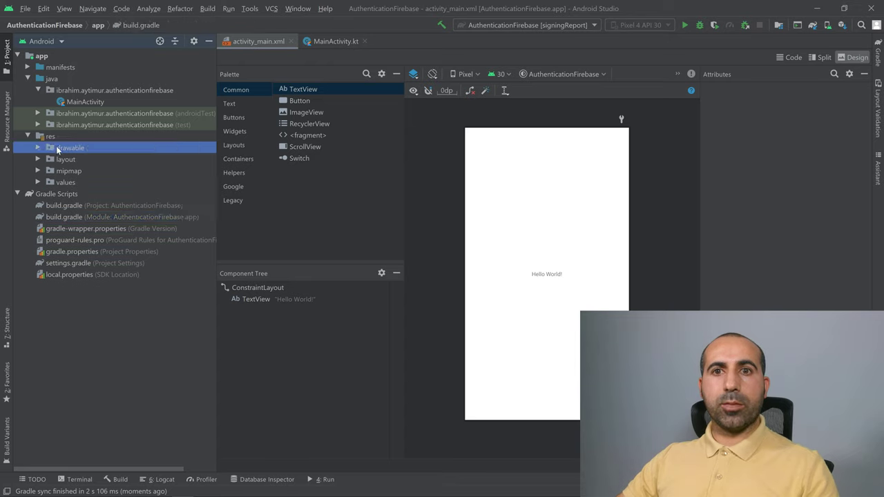
pyautogui.rightClick(77, 152)
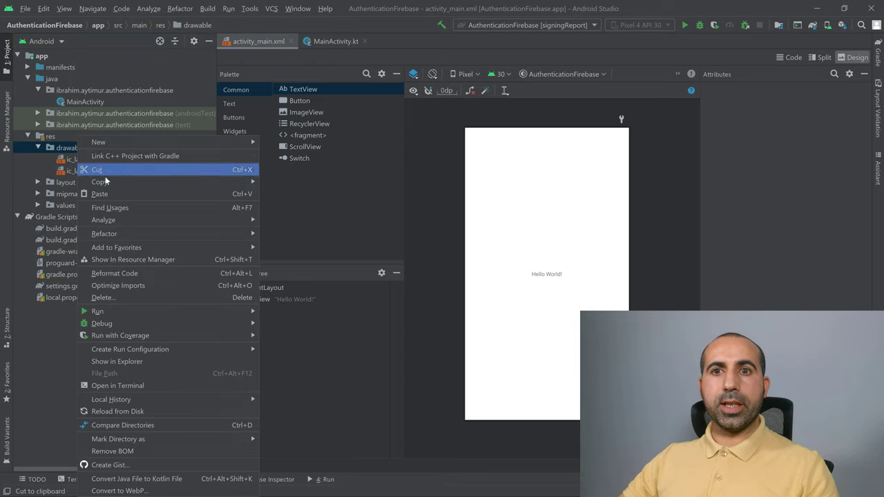
pyautogui.click(97, 193)
pyautogui.click(468, 361)
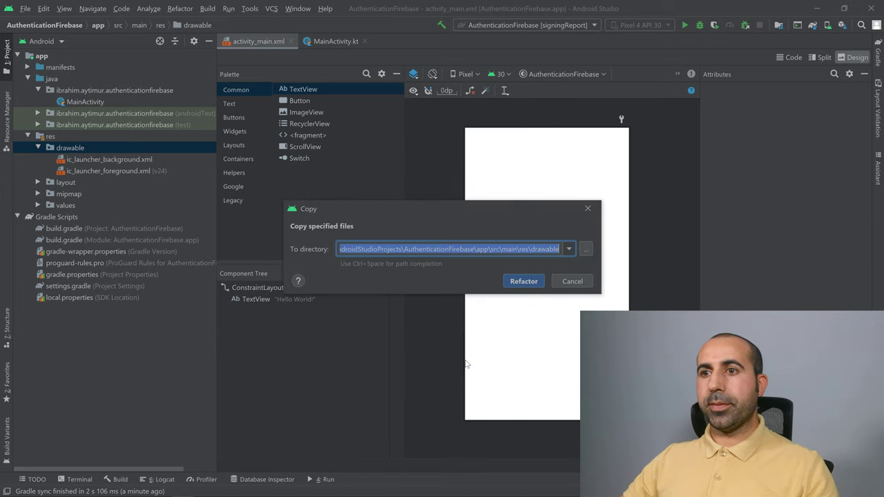
pyautogui.click(497, 288)
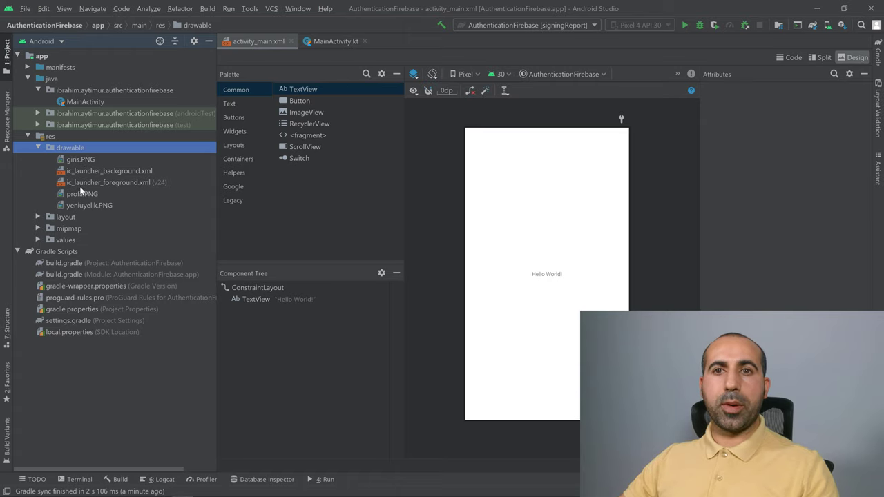
# Switch to the desktop's AuthFirebase folder, copy all colour definitions from the color text file, and put the windows away
pyautogui.click(815, 8)
pyautogui.doubleClick(21, 78)
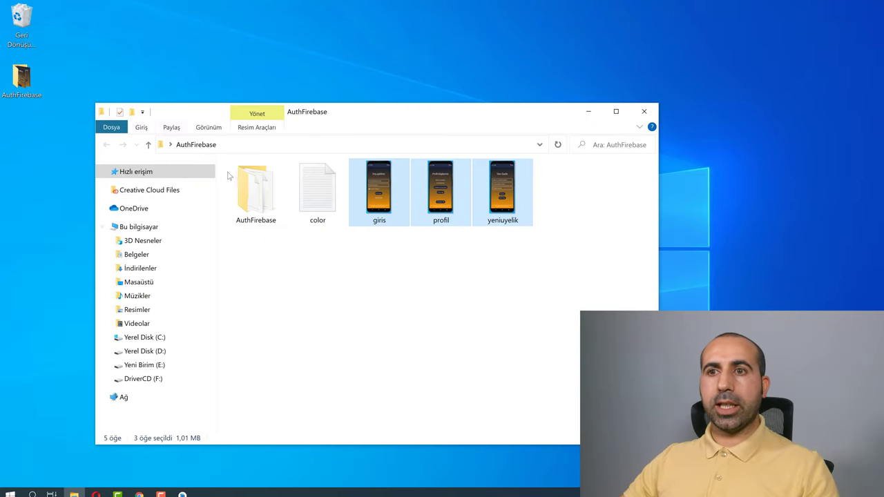
pyautogui.click(321, 198)
pyautogui.doubleClick(321, 199)
pyautogui.moveTo(415, 253); pyautogui.dragTo(209, 210)
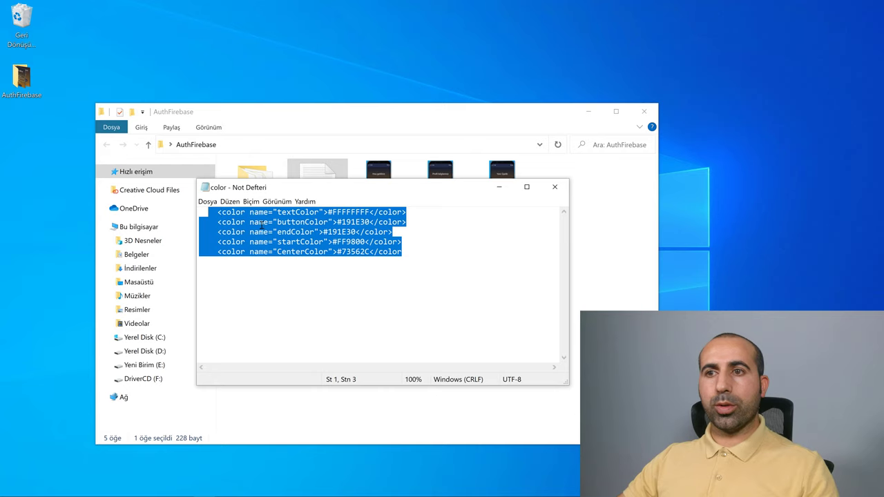
pyautogui.moveTo(410, 249); pyautogui.dragTo(188, 207)
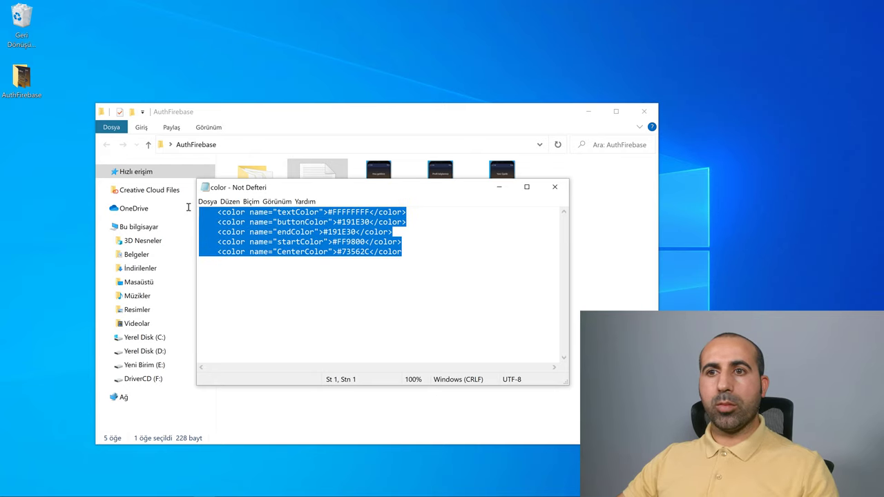
pyautogui.rightClick(263, 216)
pyautogui.click(290, 246)
pyautogui.click(555, 187)
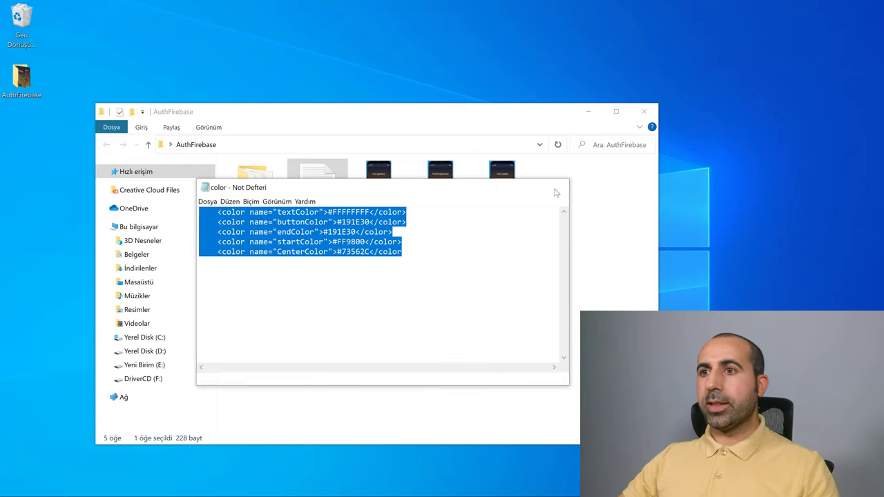
pyautogui.click(588, 111)
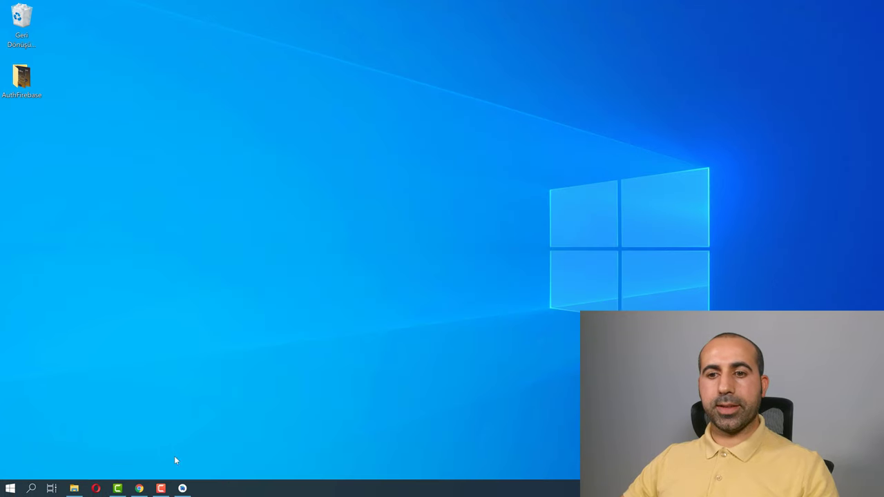
# Return to Android Studio and paste the copied colour definitions below the white entry in values/colors.xml, separated by a blank line
pyautogui.click(182, 489)
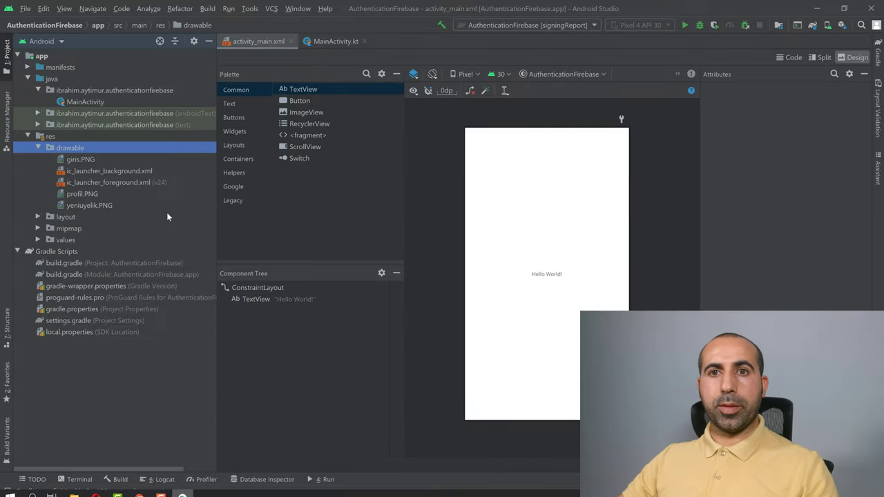
pyautogui.click(38, 239)
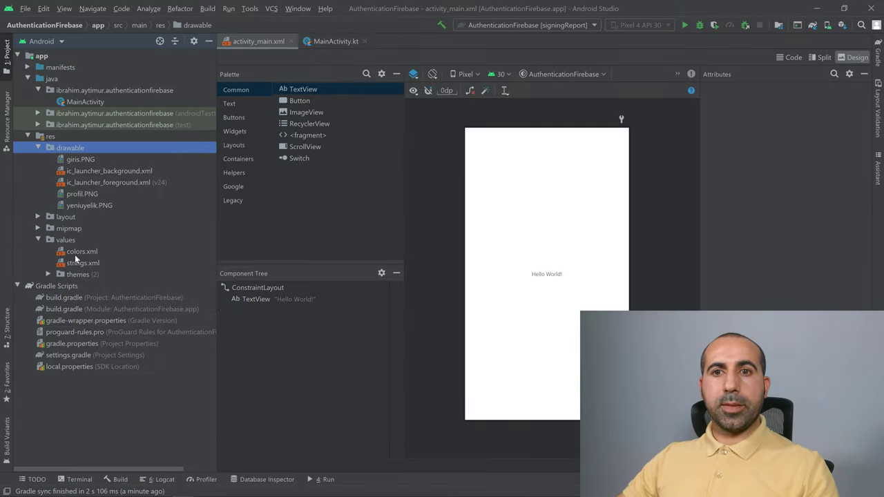
pyautogui.doubleClick(75, 252)
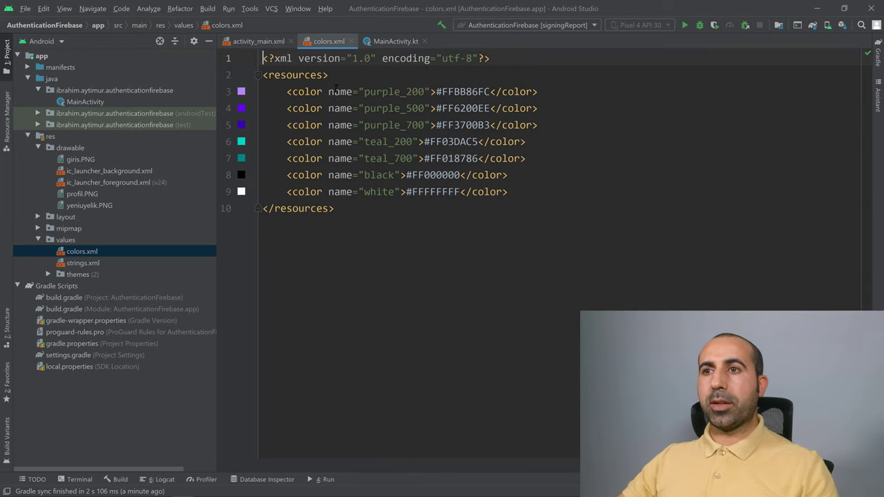
pyautogui.click(514, 190)
pyautogui.press('Return')
pyautogui.press('Return')
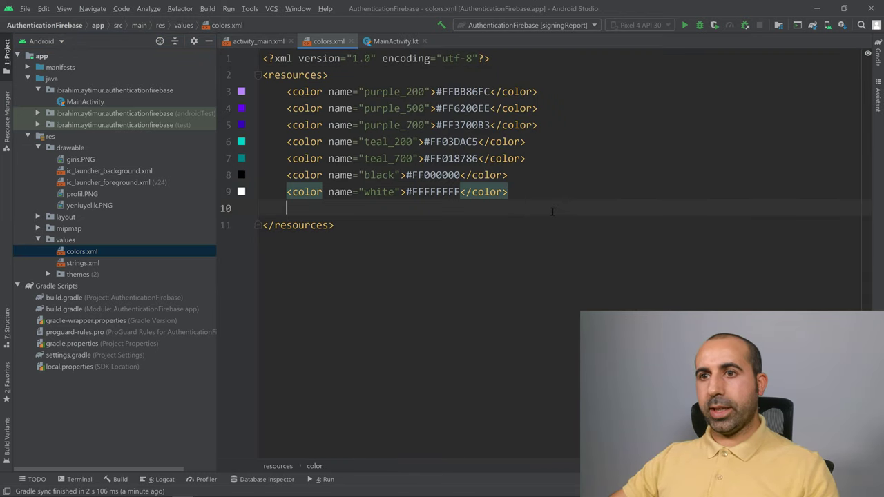
pyautogui.hotkey('ctrl', 'v')
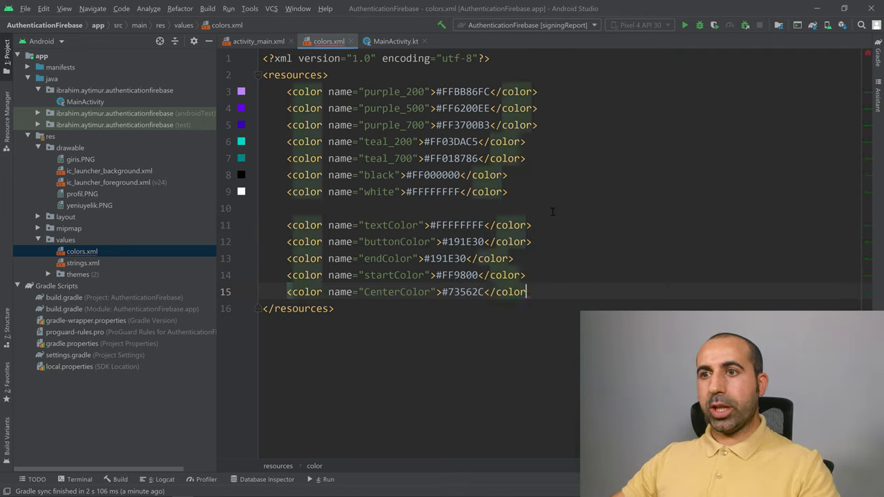
# Review the textColor, buttonColor, endColor, startColor and CenterColor definitions in colors.xml, including their colour codes
pyautogui.doubleClick(381, 227)
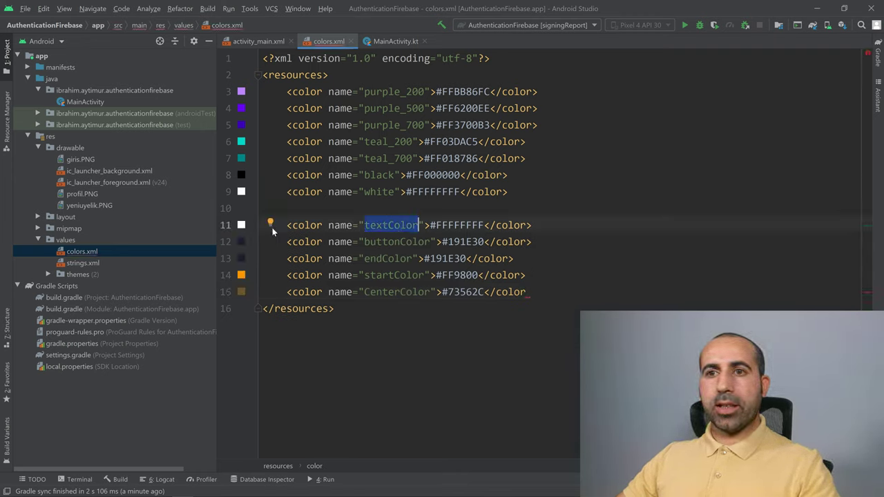
pyautogui.doubleClick(397, 242)
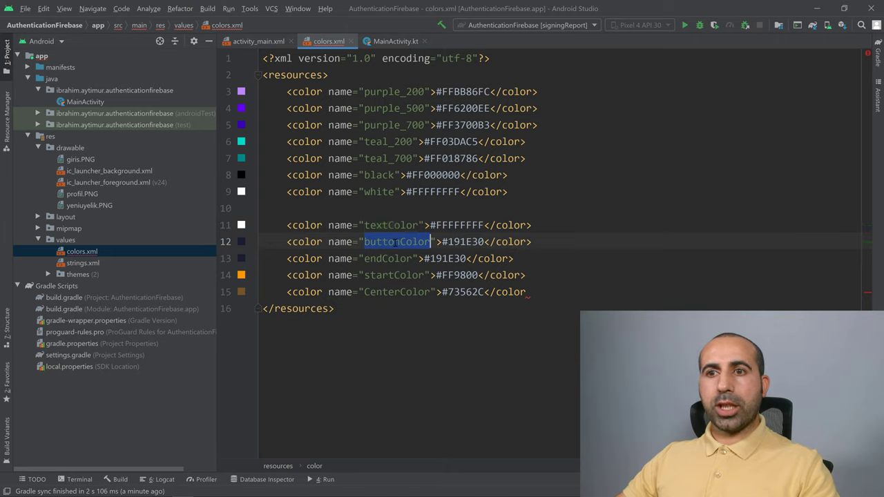
pyautogui.click(388, 259)
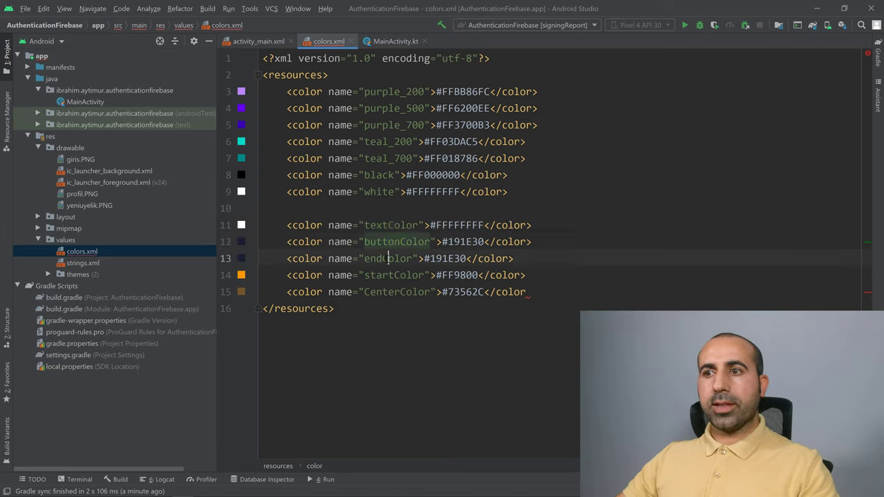
pyautogui.doubleClick(387, 258)
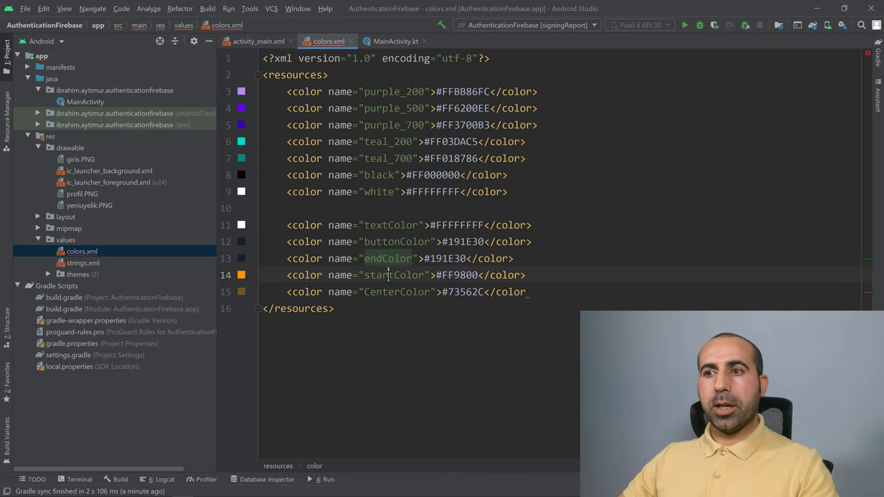
pyautogui.doubleClick(390, 276)
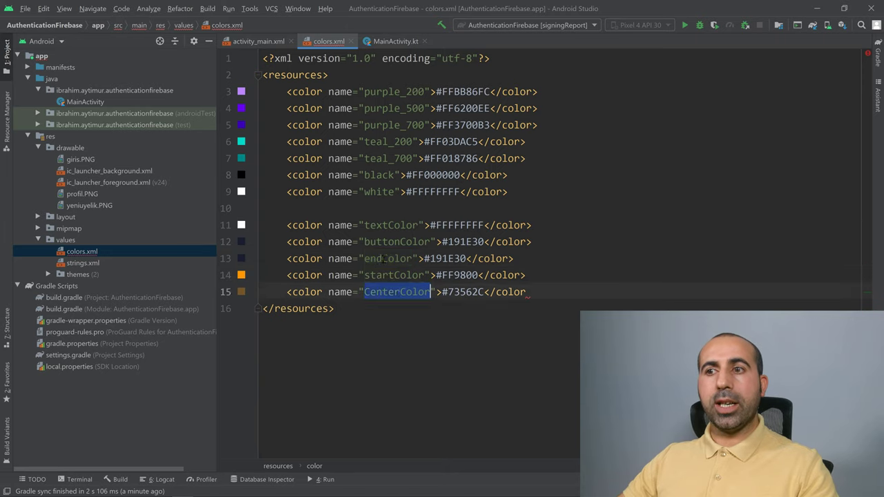
pyautogui.doubleClick(384, 258)
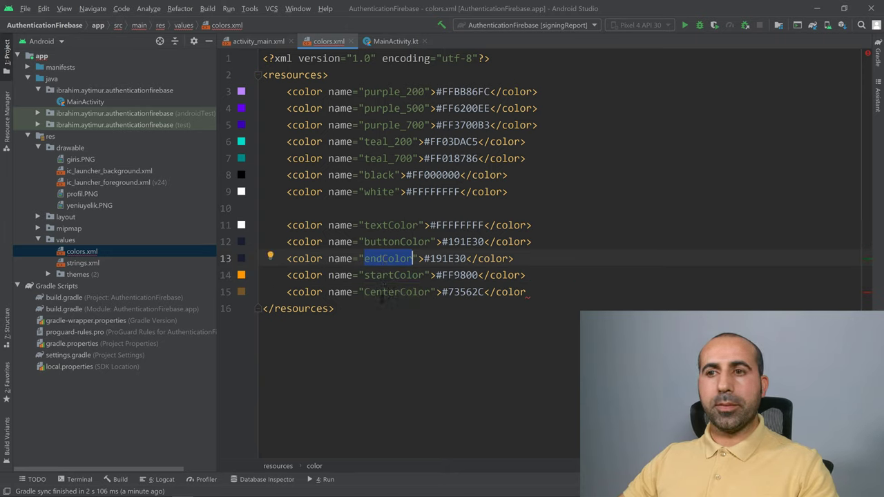
pyautogui.doubleClick(453, 259)
pyautogui.hotkey('ctrl', 'c')
pyautogui.click(453, 277)
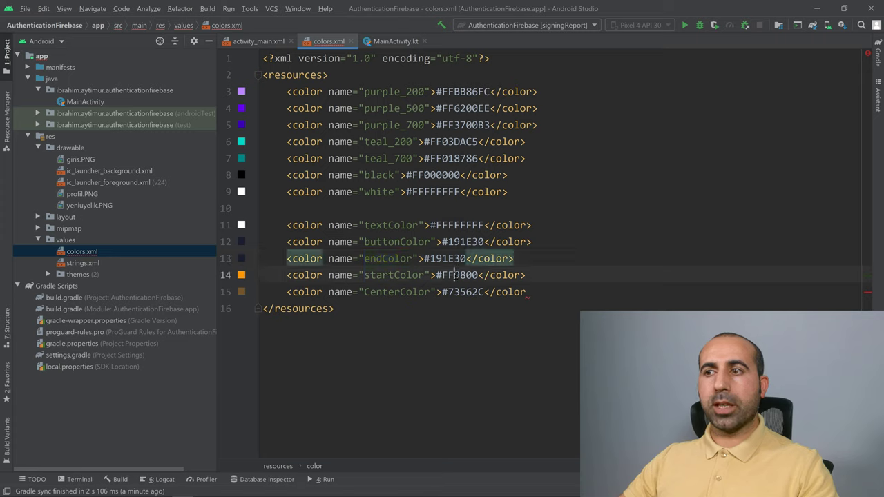
pyautogui.click(454, 293)
# Complete the closing color tag of the CenterColor entry in colors.xml by adding the missing ">"
pyautogui.click(537, 293)
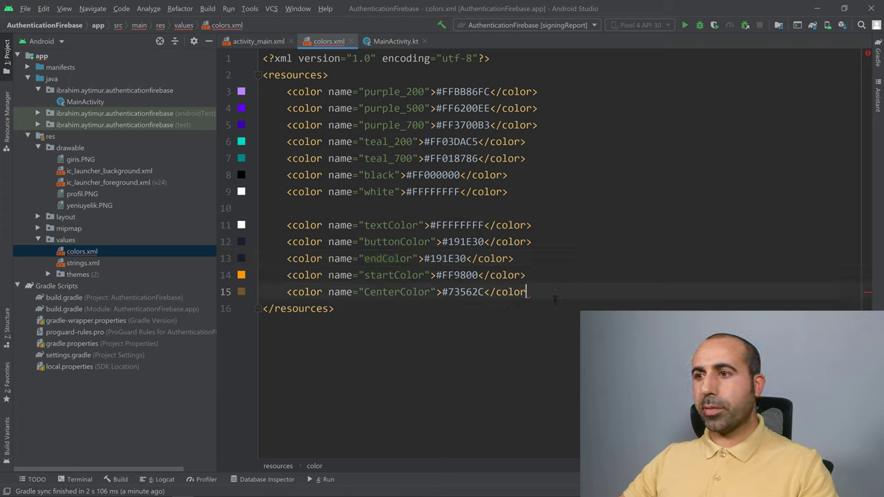
pyautogui.write('>')
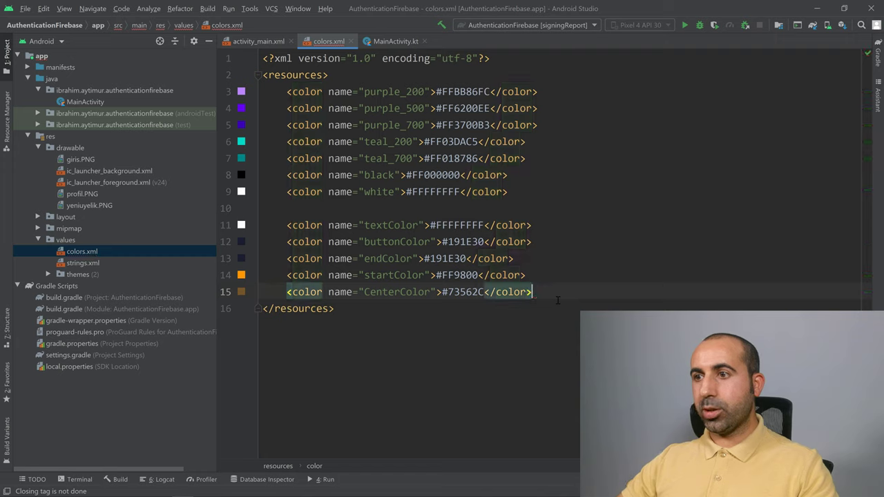
pyautogui.click(367, 275)
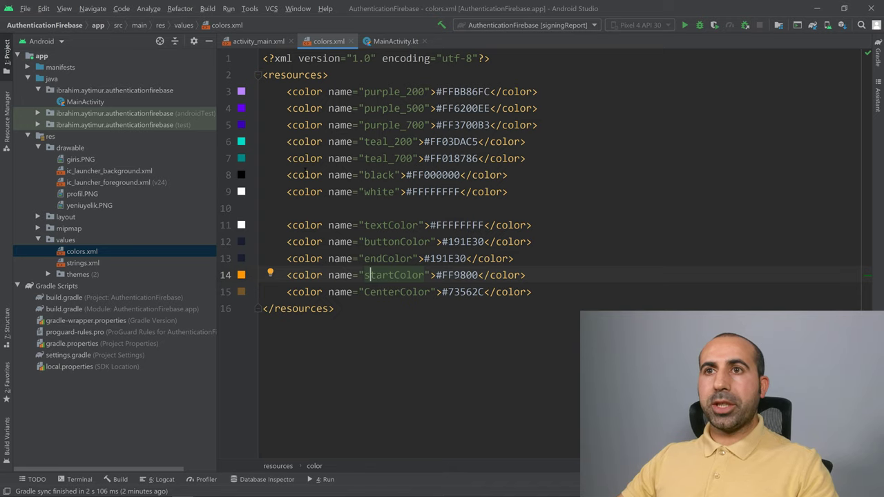
# Open the activity_main.xml layout and show the system UI in its design preview
pyautogui.click(260, 41)
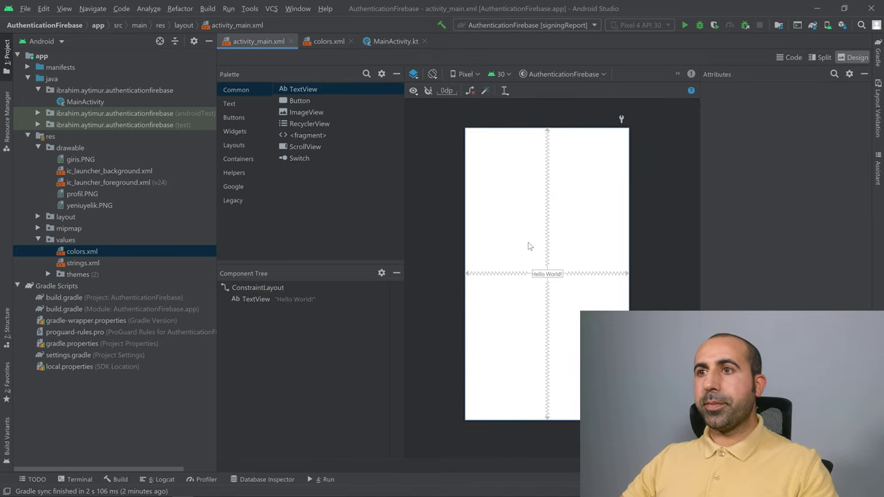
pyautogui.click(413, 91)
pyautogui.click(445, 154)
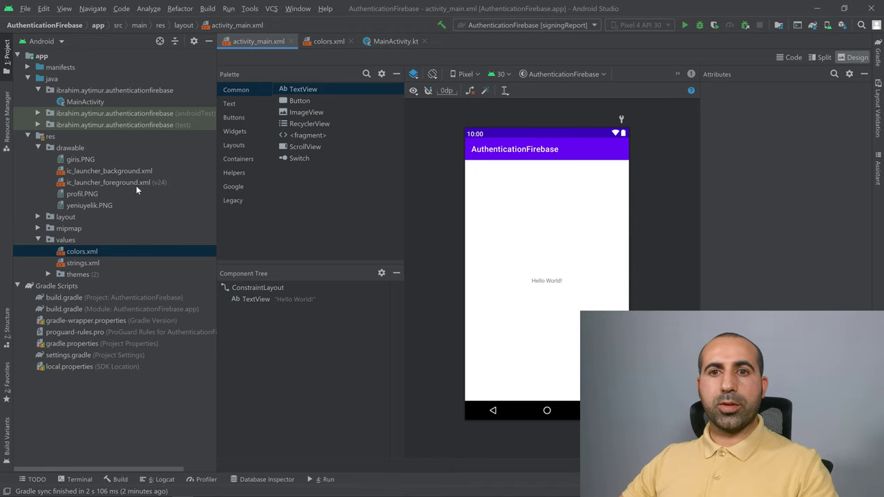
# In the day version of themes.xml, set the app style's parent to Theme.MaterialComponents.NoActionBar and check the activity_main.xml preview
pyautogui.click(47, 275)
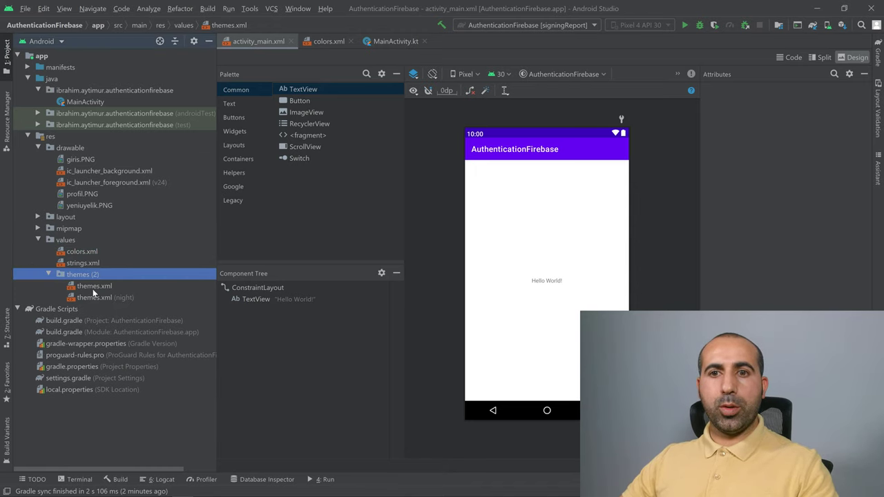
pyautogui.doubleClick(93, 287)
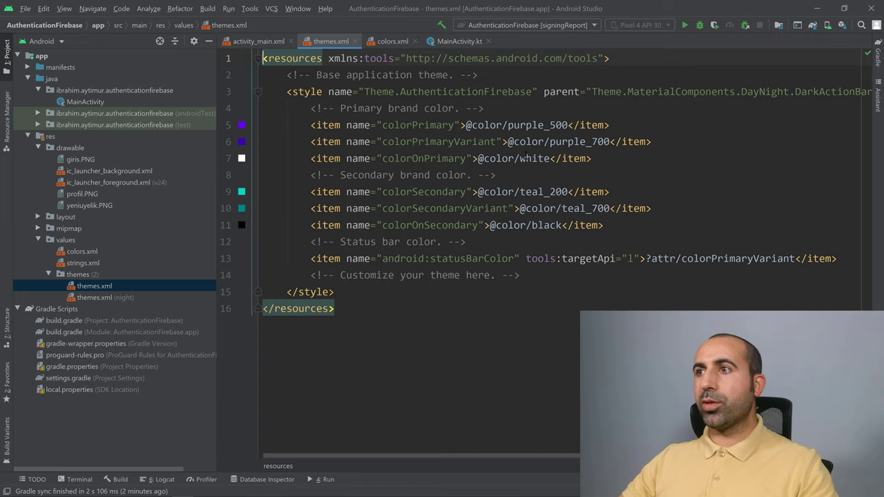
pyautogui.moveTo(593, 91); pyautogui.dragTo(844, 93)
pyautogui.write('No">')
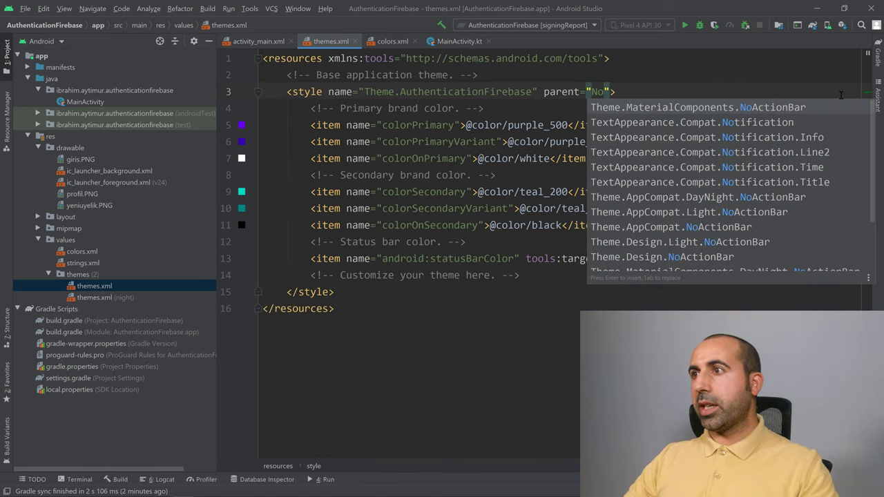
pyautogui.press('Return')
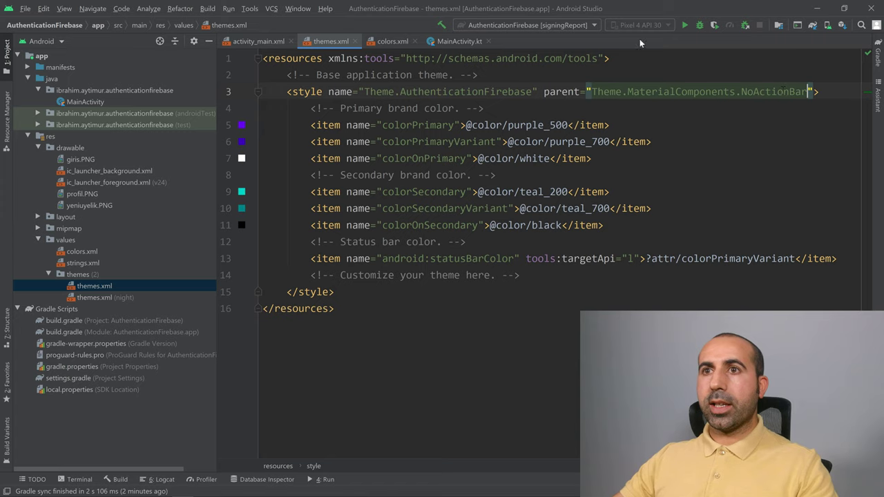
pyautogui.click(259, 41)
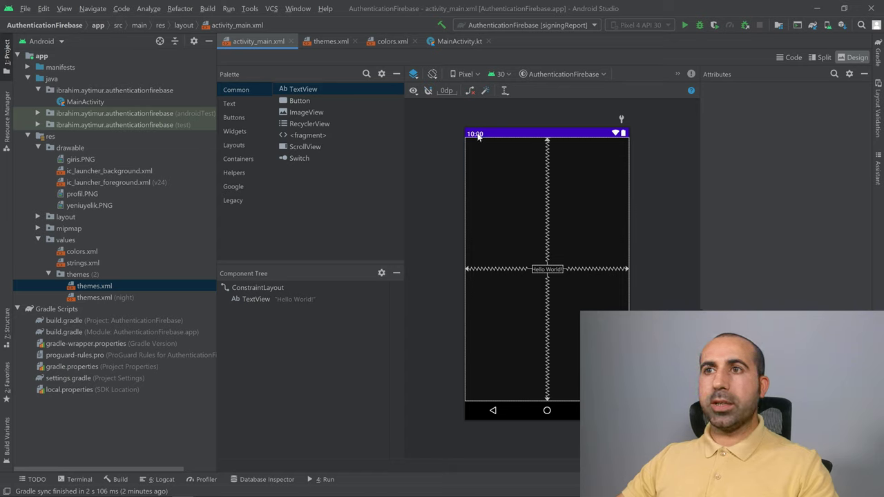
# Set the status bar colour purple_700 to #191E30 in colors.xml, matching buttonColor, and check the activity_main.xml preview
pyautogui.click(331, 42)
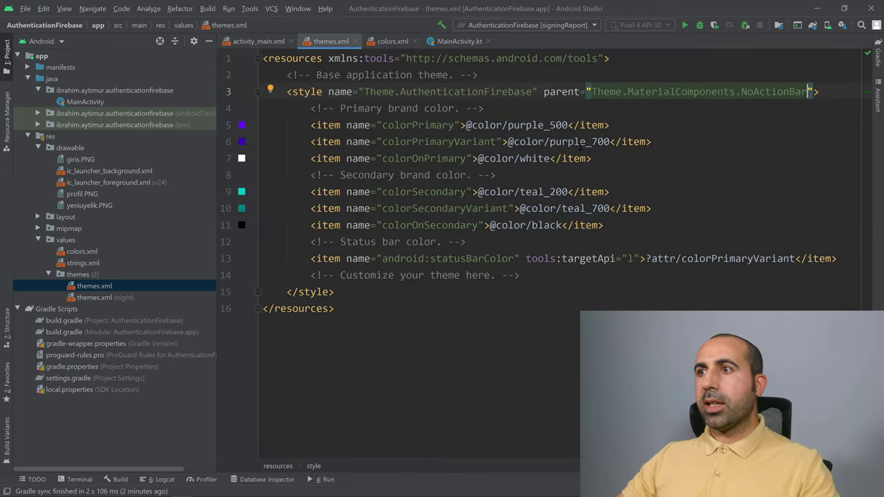
pyautogui.moveTo(550, 142); pyautogui.dragTo(610, 142)
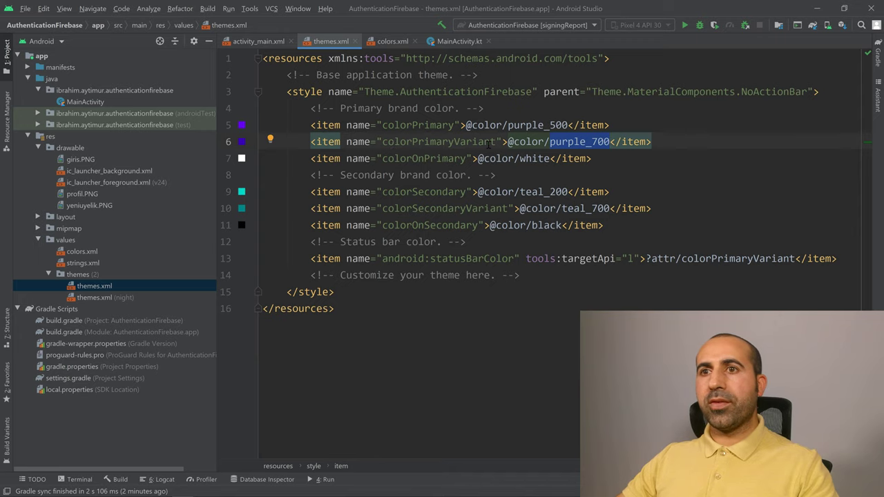
pyautogui.moveTo(483, 142)
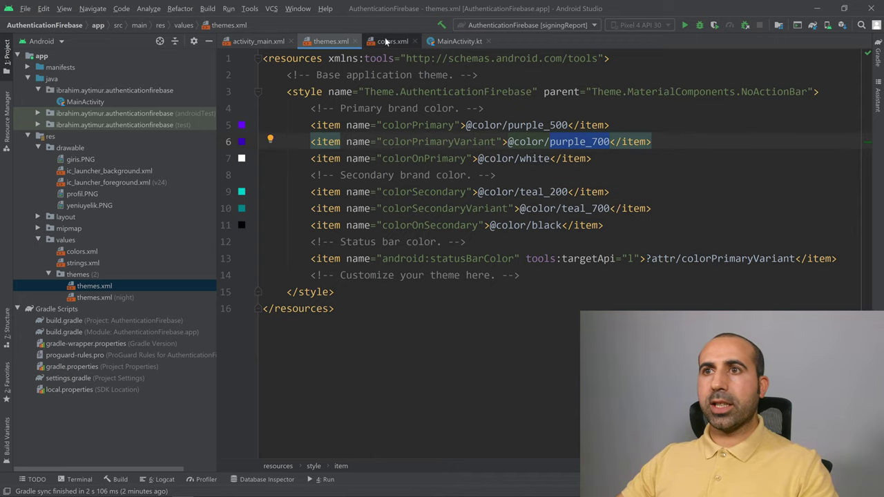
pyautogui.click(266, 40)
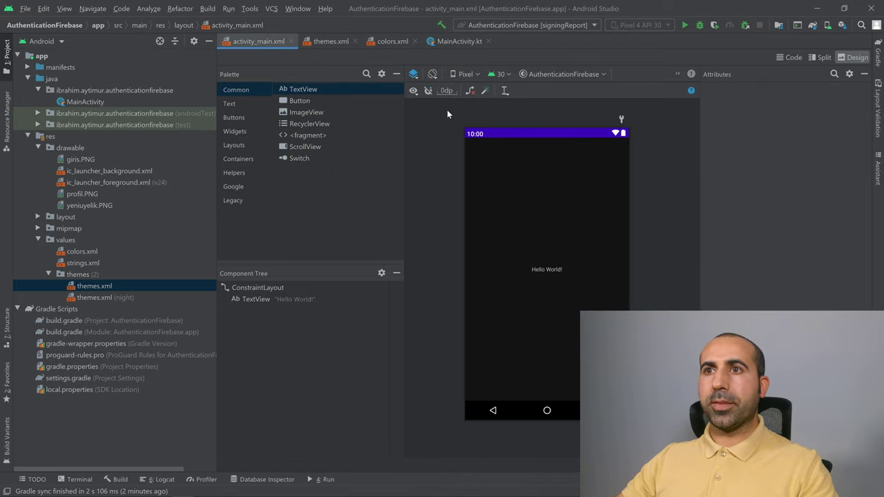
pyautogui.click(384, 42)
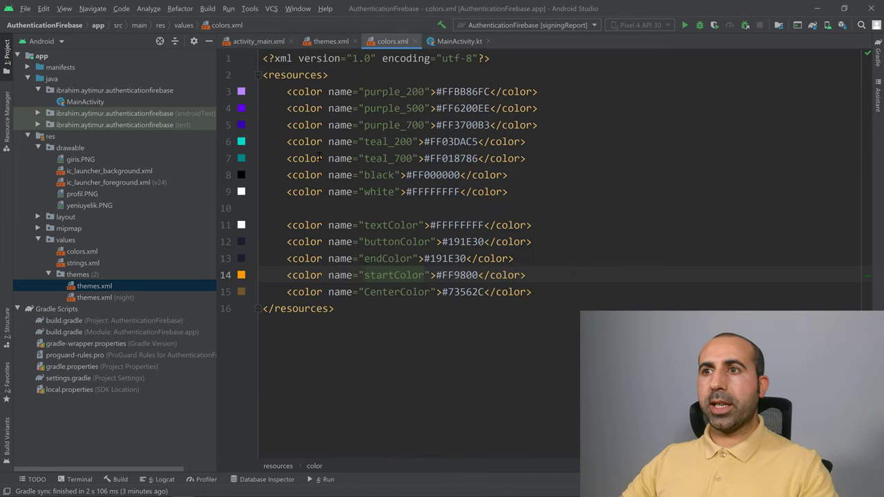
pyautogui.moveTo(359, 125); pyautogui.dragTo(431, 125)
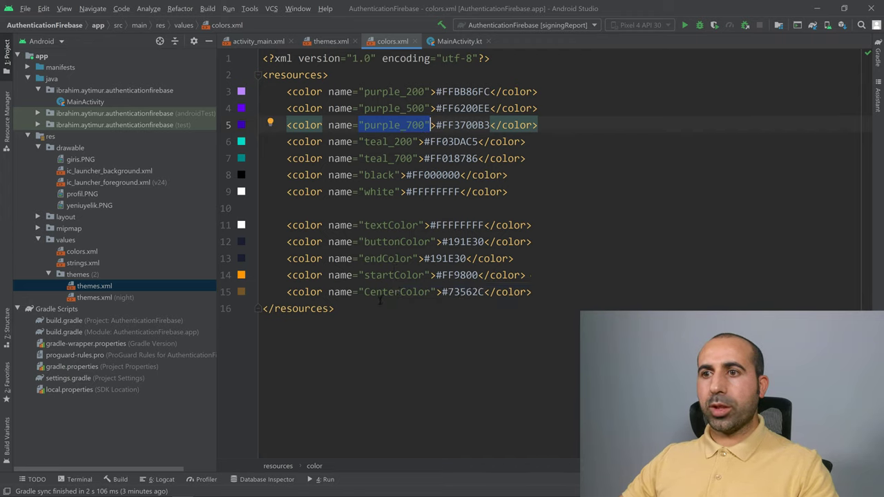
pyautogui.doubleClick(392, 241)
pyautogui.doubleClick(462, 242)
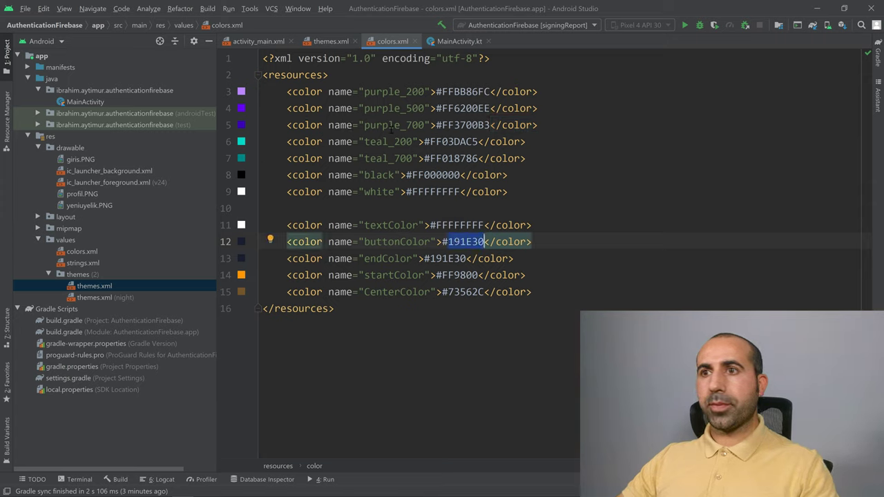
pyautogui.doubleClick(467, 125)
pyautogui.hotkey('ctrl', 'v')
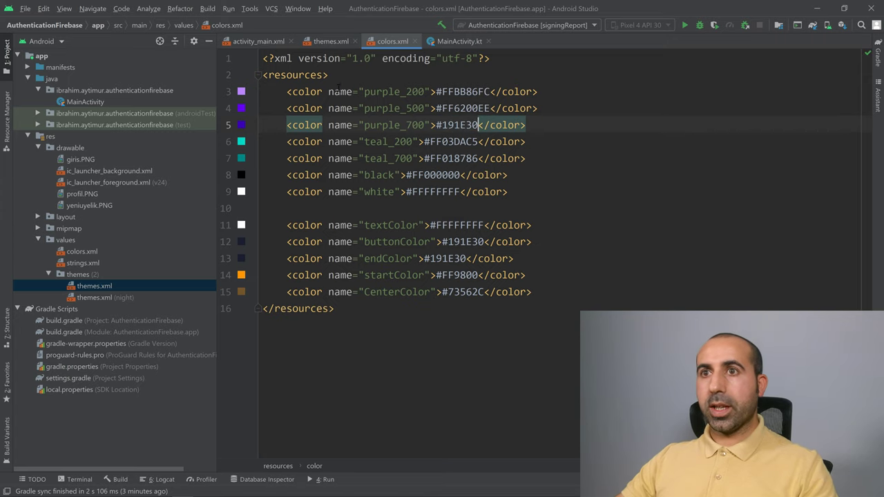
pyautogui.click(262, 43)
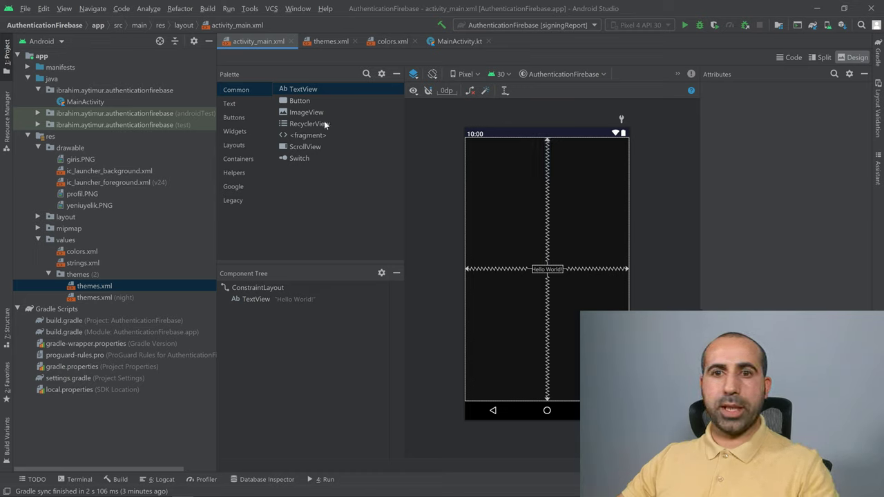
# Open the giris.PNG reference image, close themes.xml and colors.xml, and arrange the image after MainActivity.kt among the open files
pyautogui.doubleClick(94, 158)
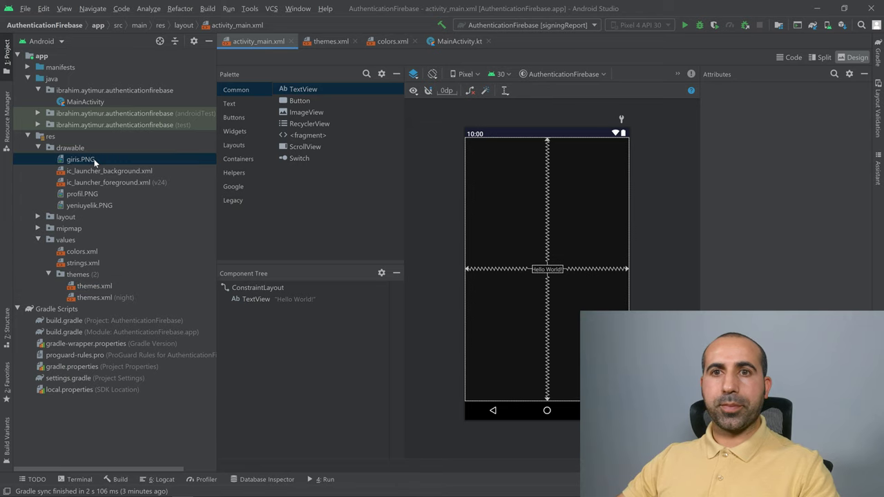
pyautogui.click(391, 42)
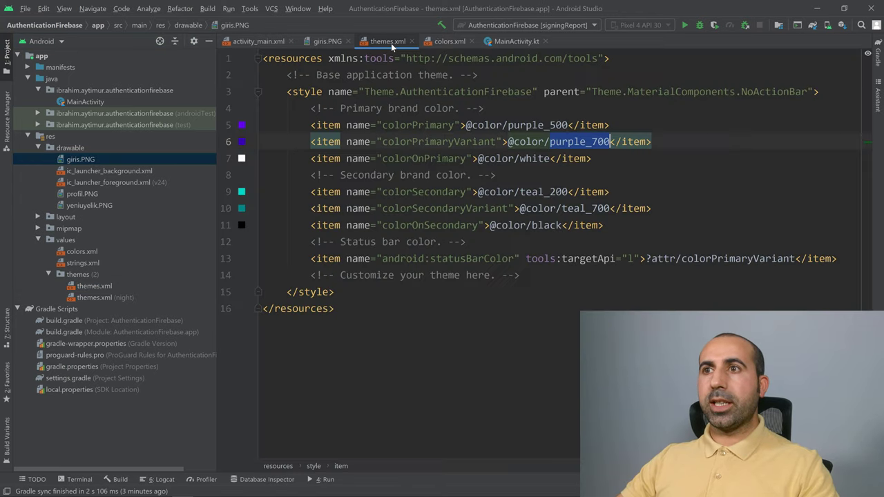
pyautogui.click(411, 41)
pyautogui.click(408, 41)
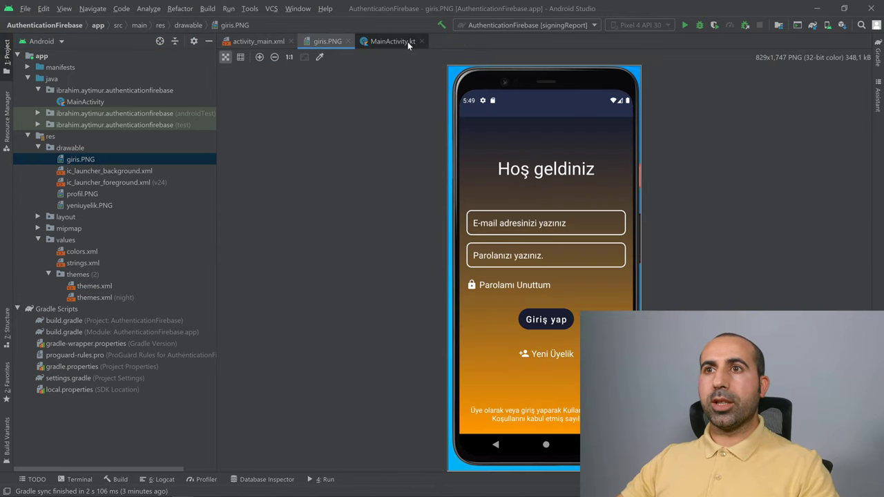
pyautogui.moveTo(349, 43); pyautogui.dragTo(420, 54)
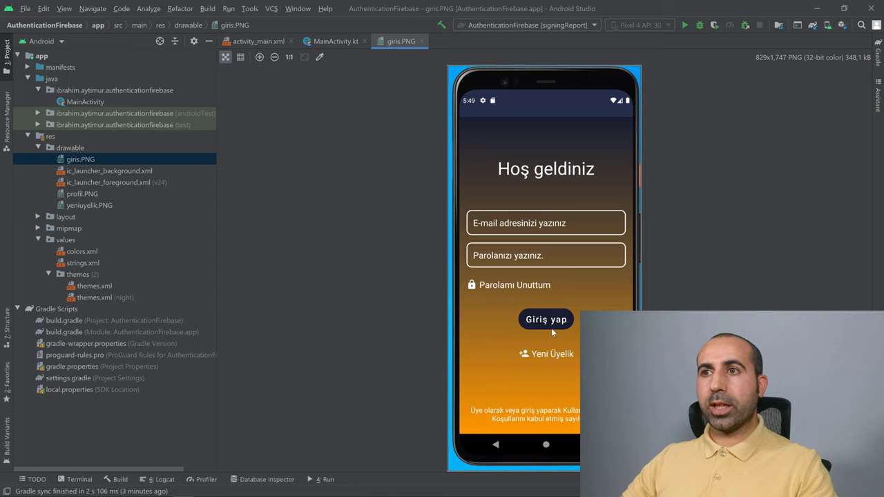
# Bring up the options for creating a new file in the res/drawable folder
pyautogui.click(76, 150)
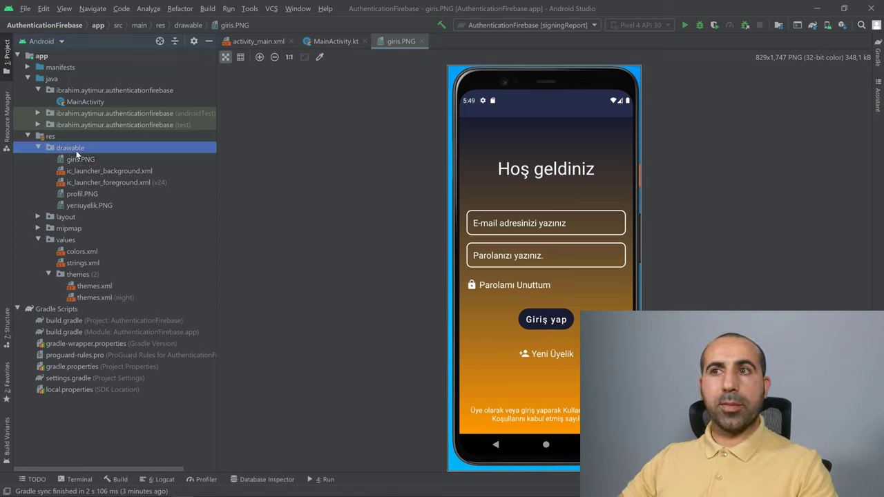
pyautogui.rightClick(83, 154)
pyautogui.moveTo(115, 146)
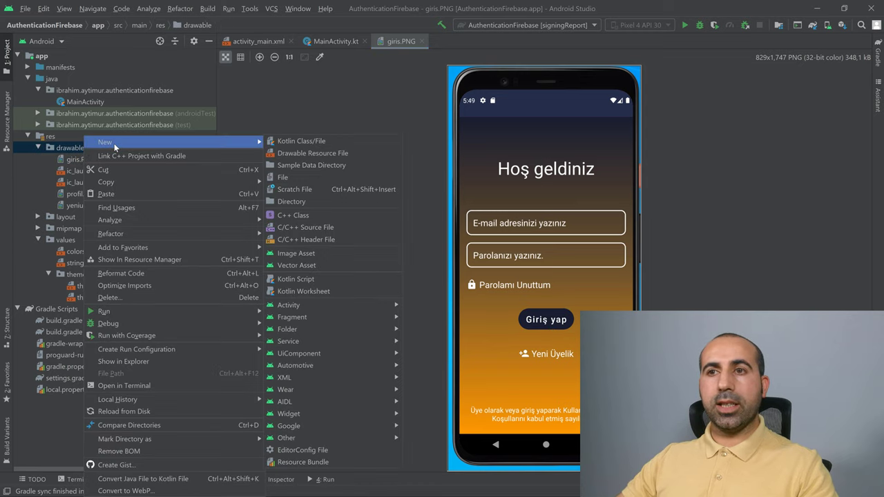